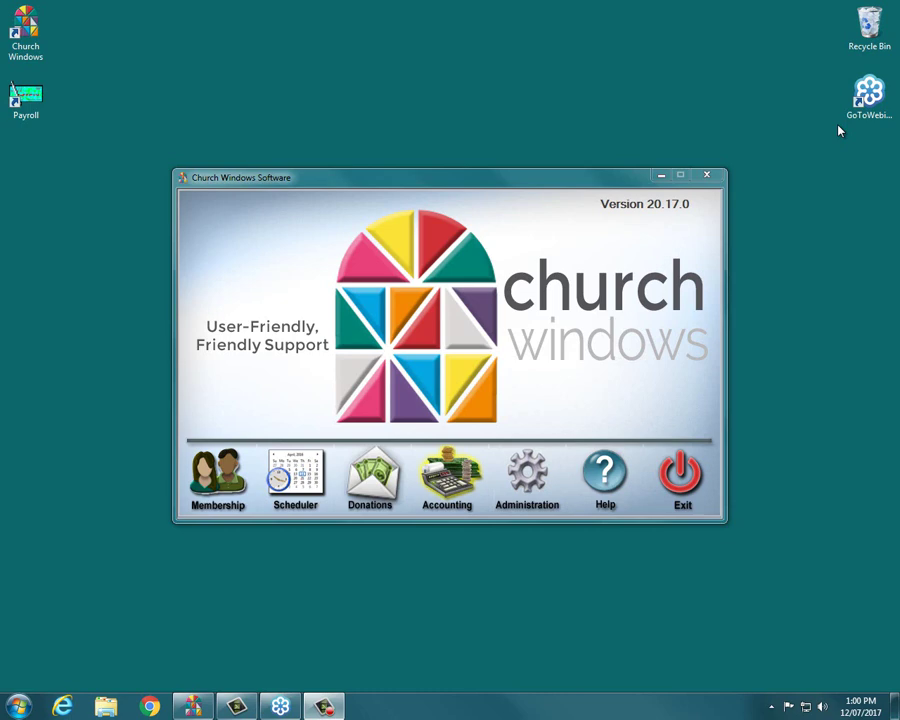
Switch to Internet Explorer and open the New Year Prep & Help page in the support area of churchwindows.com
left_click(62, 706)
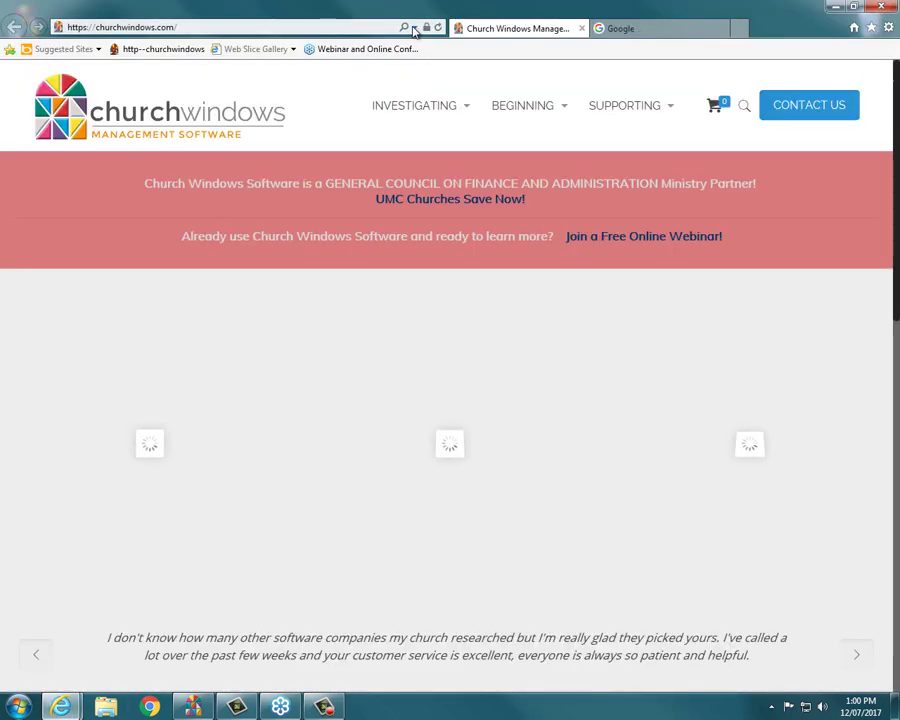
left_click(414, 28)
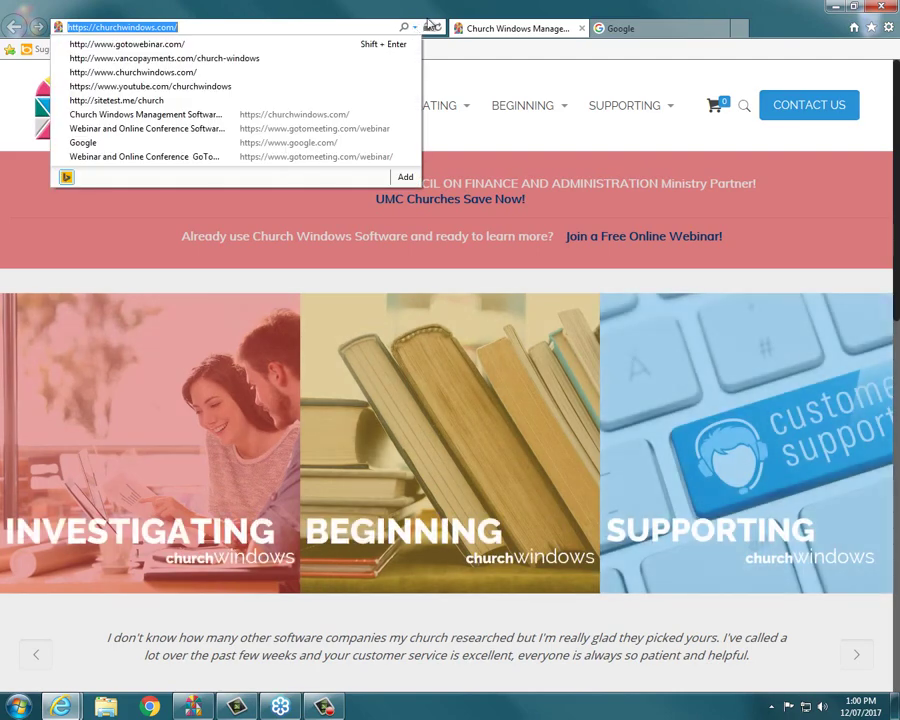
left_click(414, 28)
mouse_move(624, 105)
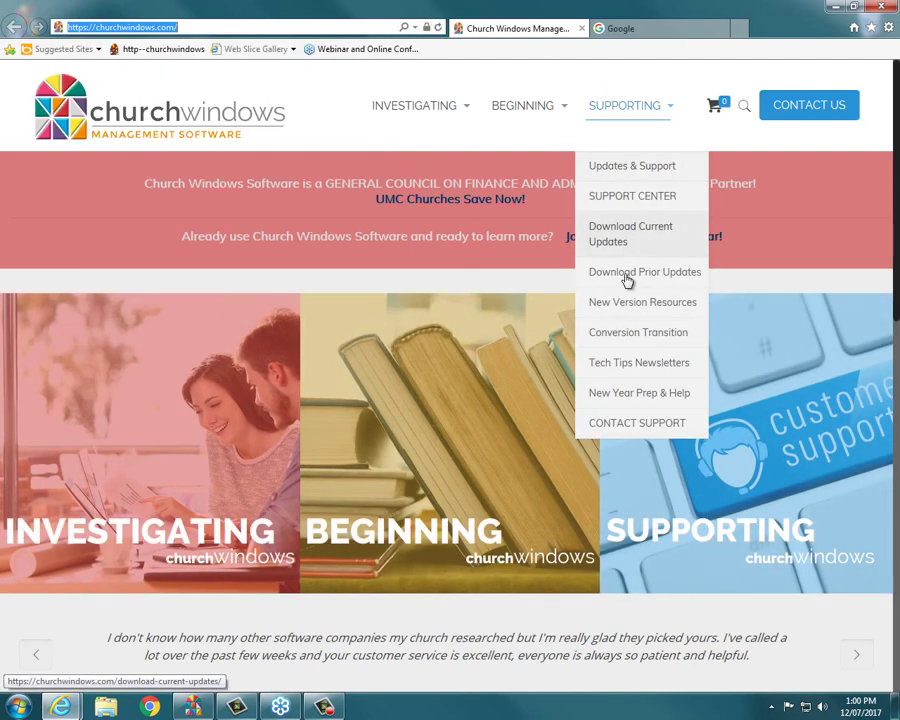
left_click(623, 377)
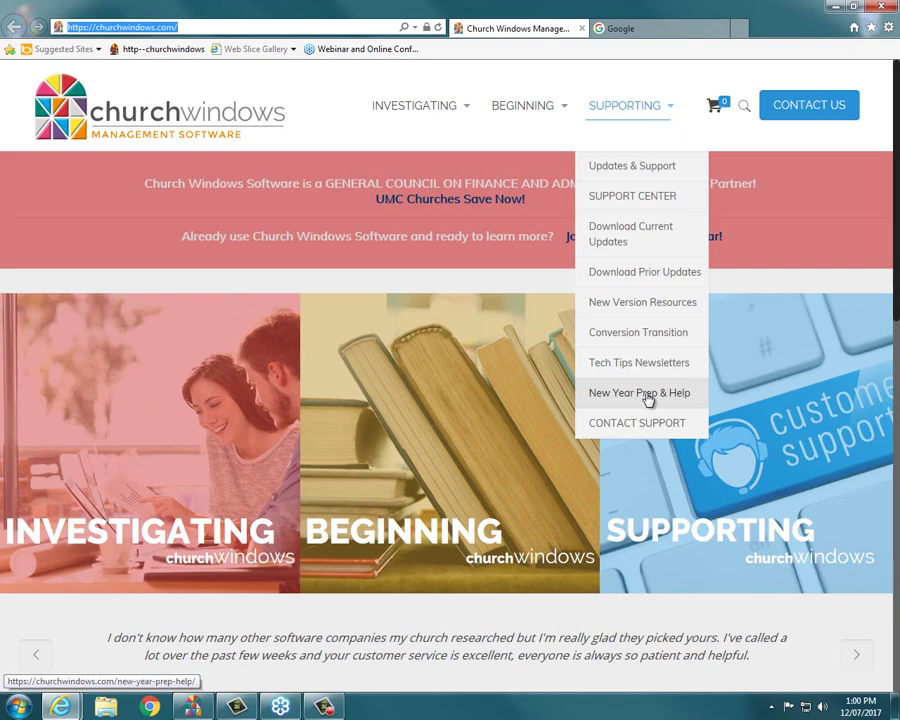
left_click(648, 396)
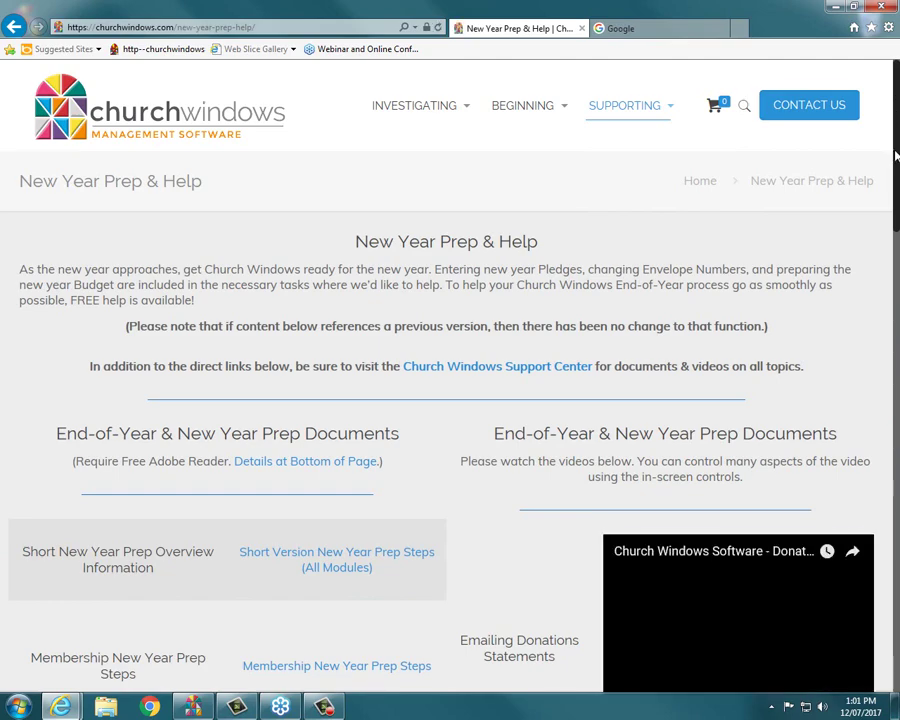
Review the accounting new year prep documents and setup movie on the page, and close all browser tabs
scroll(895, 155, "down", 5)
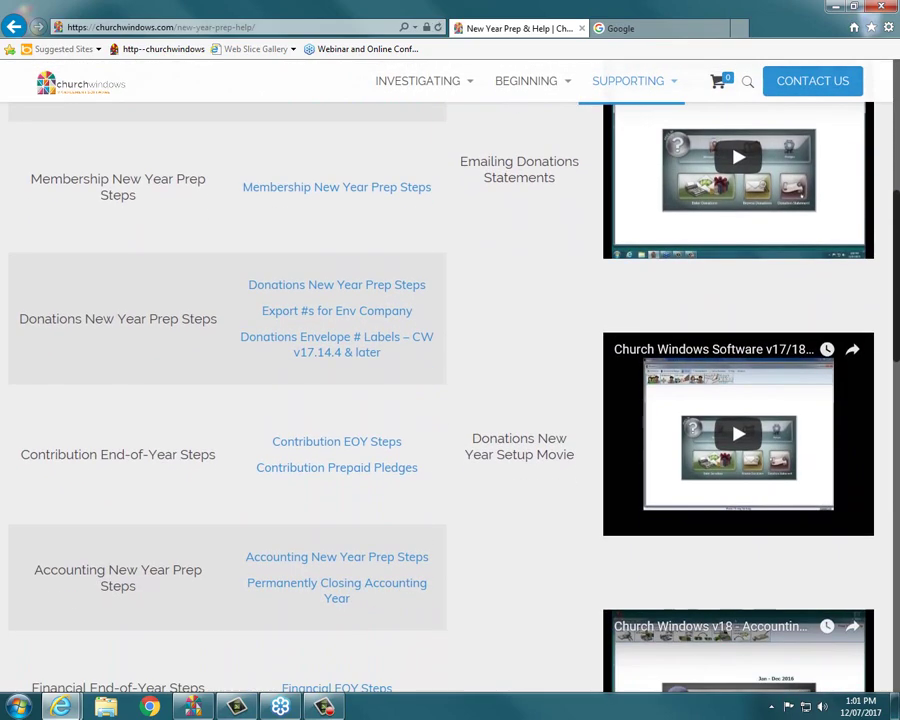
scroll(450, 400, "down", 1)
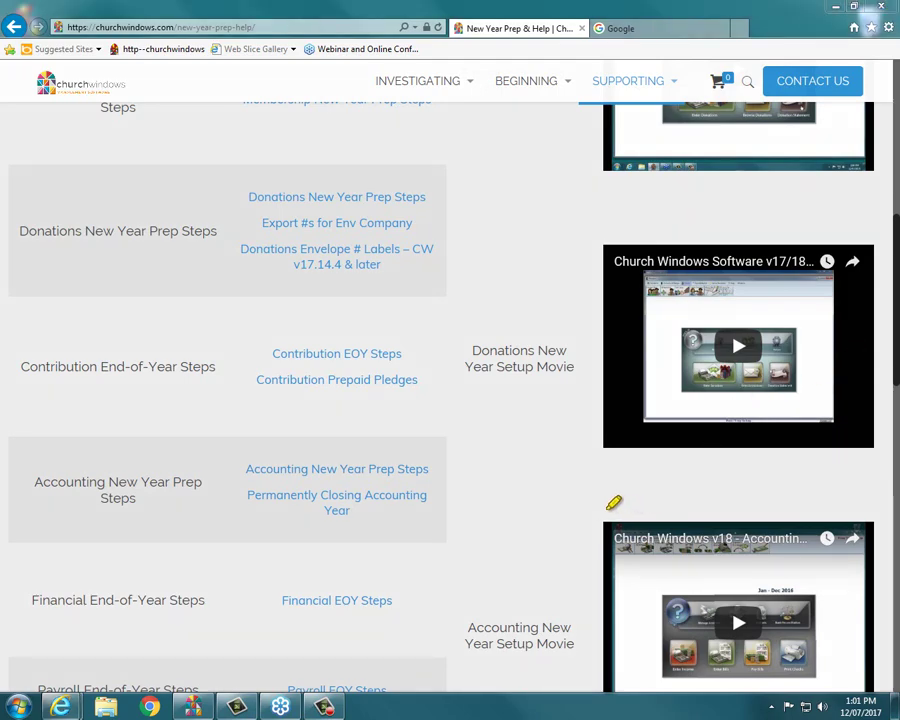
mouse_move(604, 508)
left_mouse_down()
mouse_move(848, 495)
mouse_move(893, 552)
mouse_move(896, 678)
mouse_move(872, 690)
mouse_move(647, 688)
mouse_move(580, 632)
mouse_move(584, 530)
mouse_move(603, 509)
left_mouse_up()
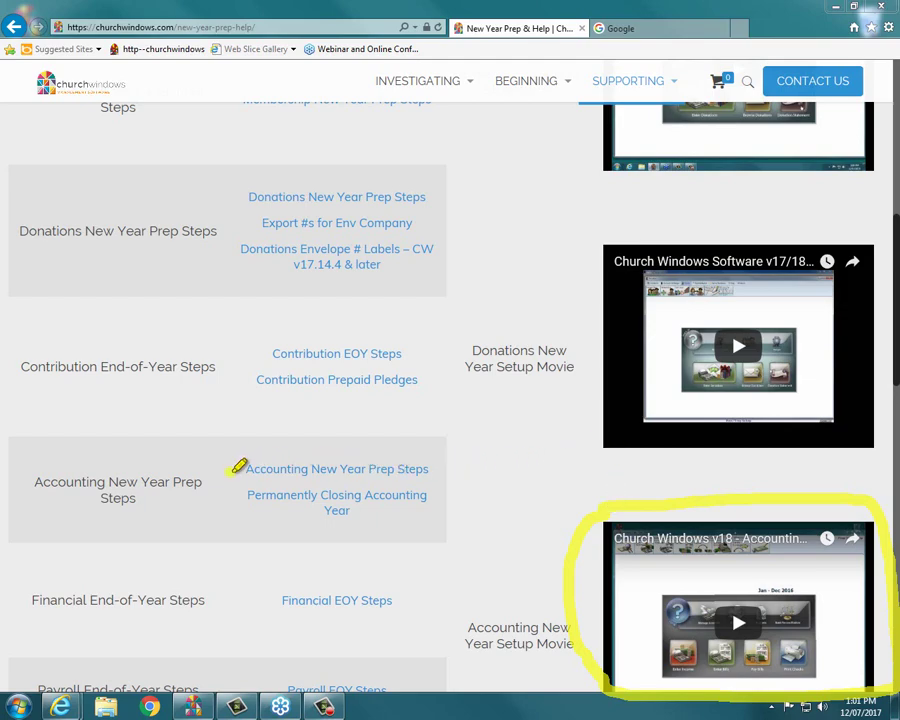
left_click_drag(233, 471, 452, 469)
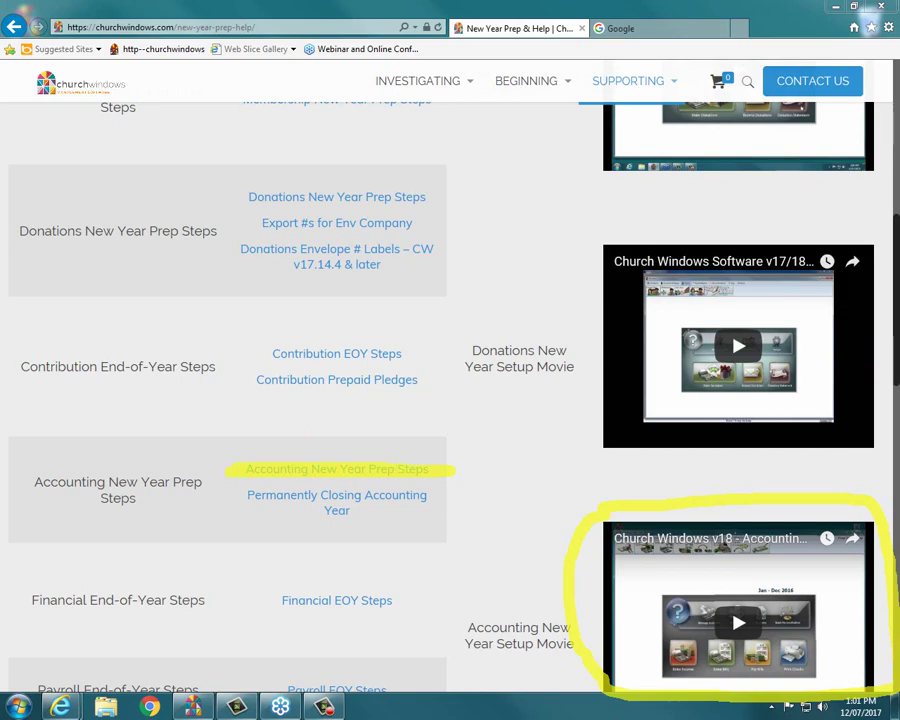
key("Escape")
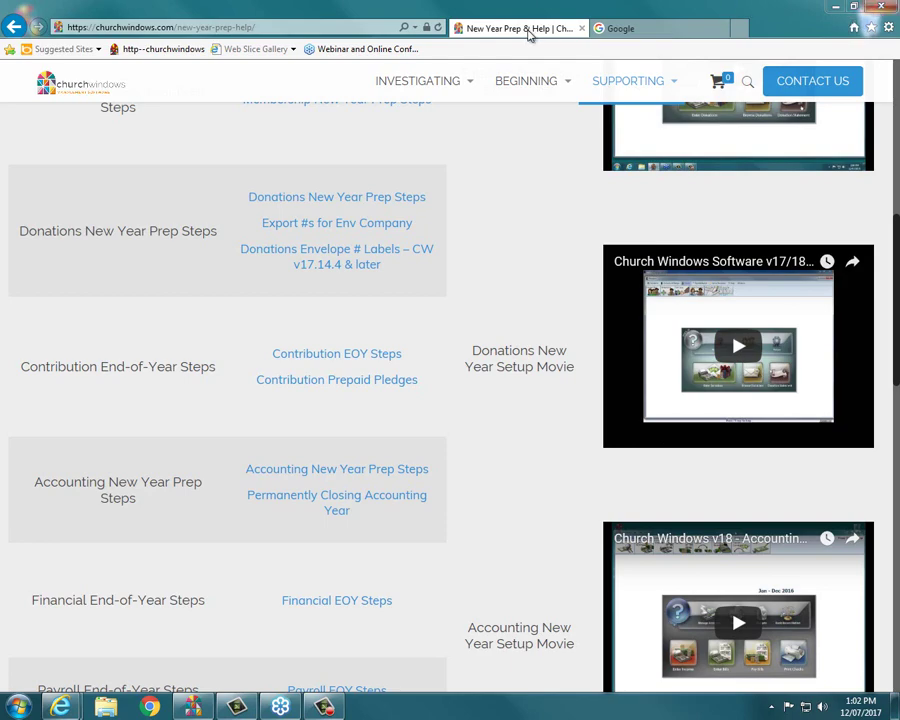
key("alt+F4")
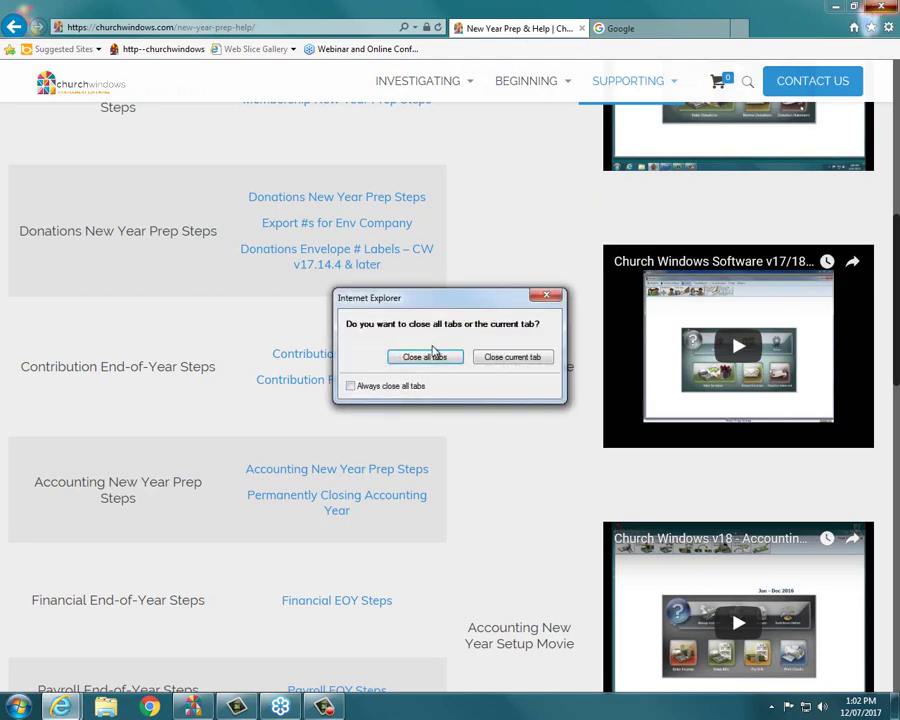
left_click(428, 358)
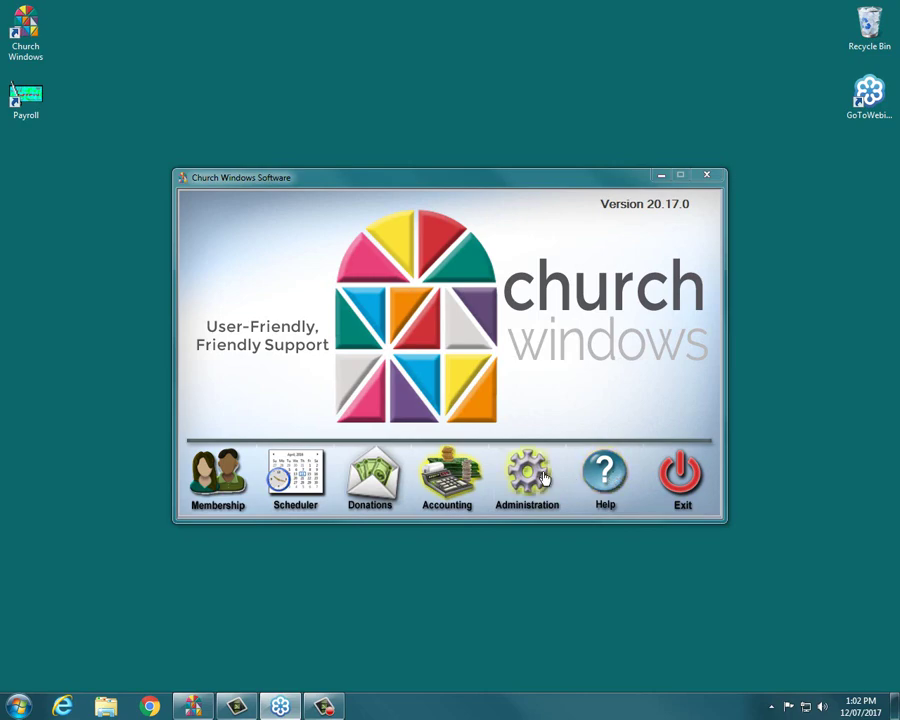
Open the Accounting module and check the Print Checks window for checks still waiting to print, then close that window
left_click(441, 488)
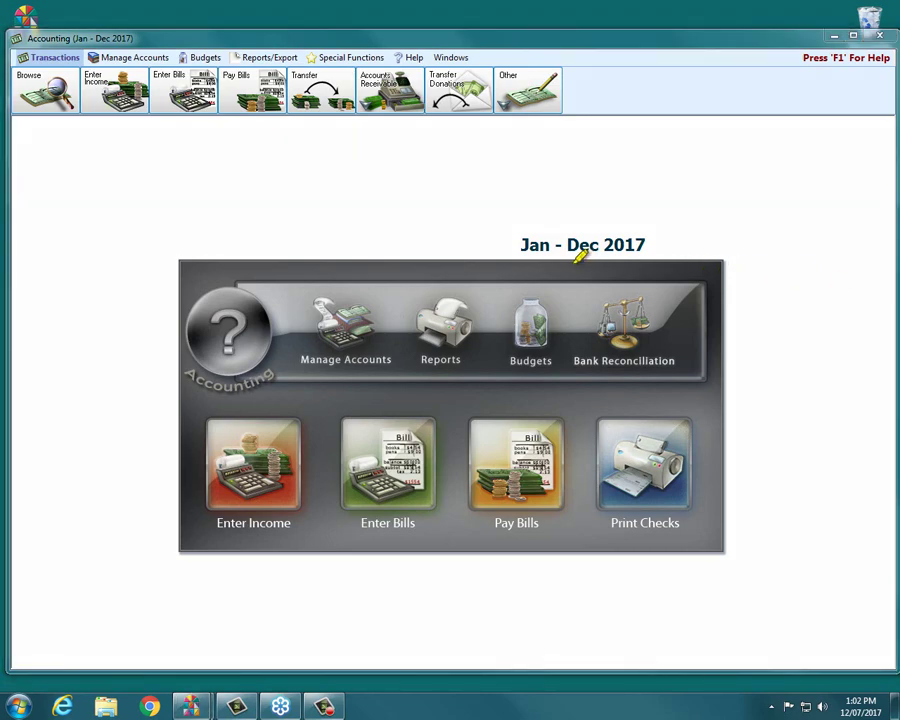
mouse_move(510, 242)
left_mouse_down()
mouse_move(652, 226)
mouse_move(600, 262)
mouse_move(510, 250)
mouse_move(525, 238)
left_mouse_up()
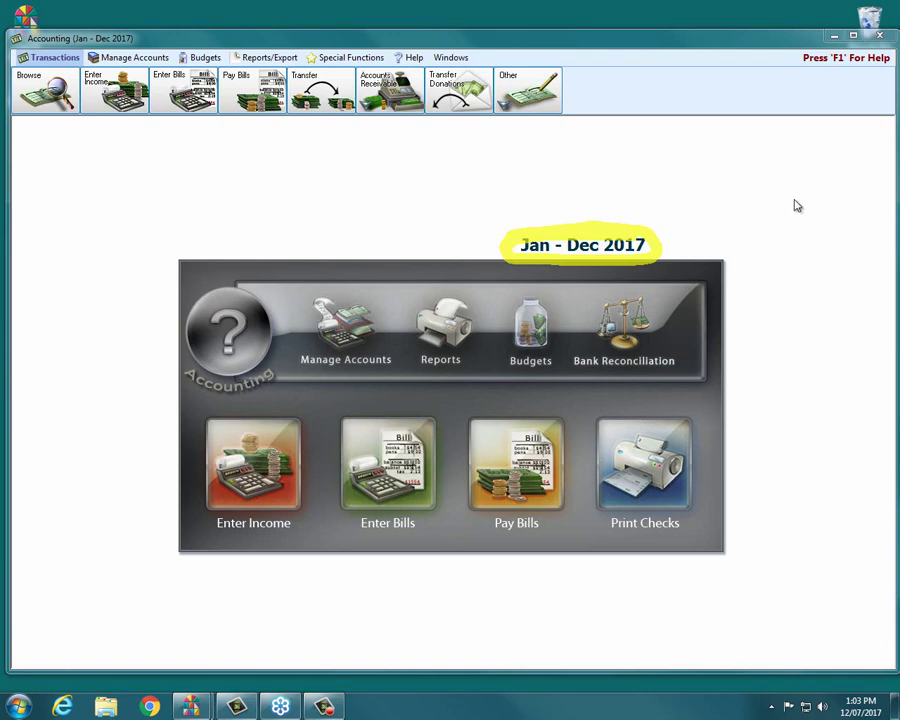
left_click(345, 58)
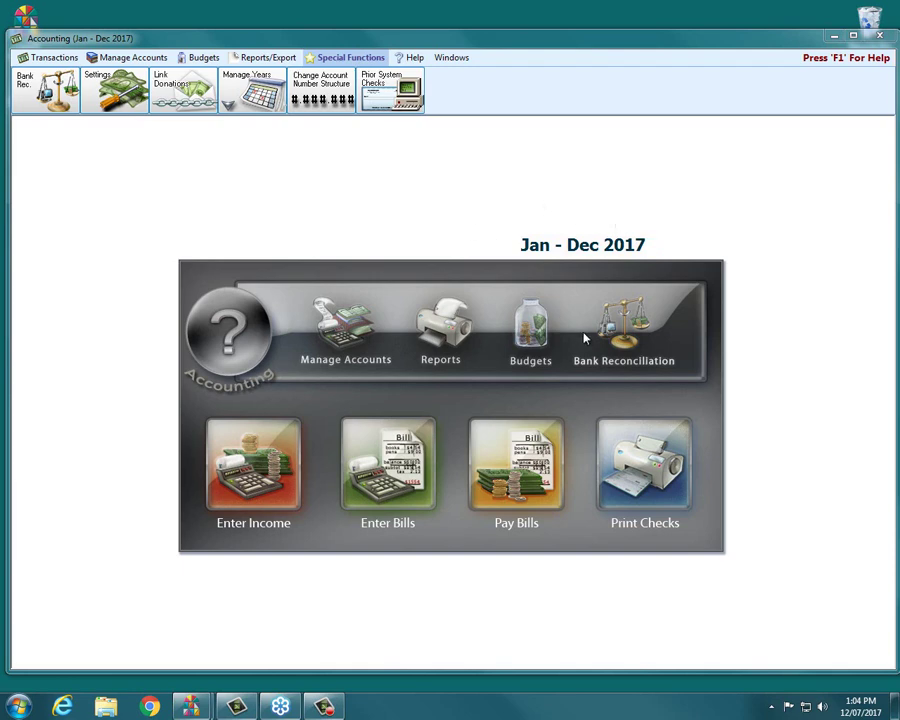
left_click(658, 497)
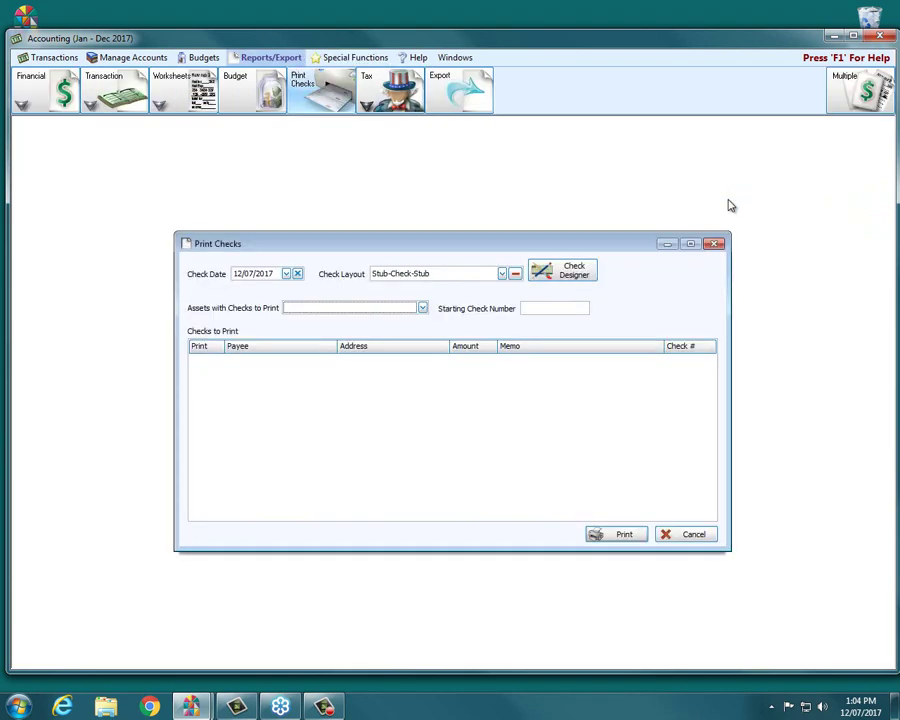
left_click(714, 243)
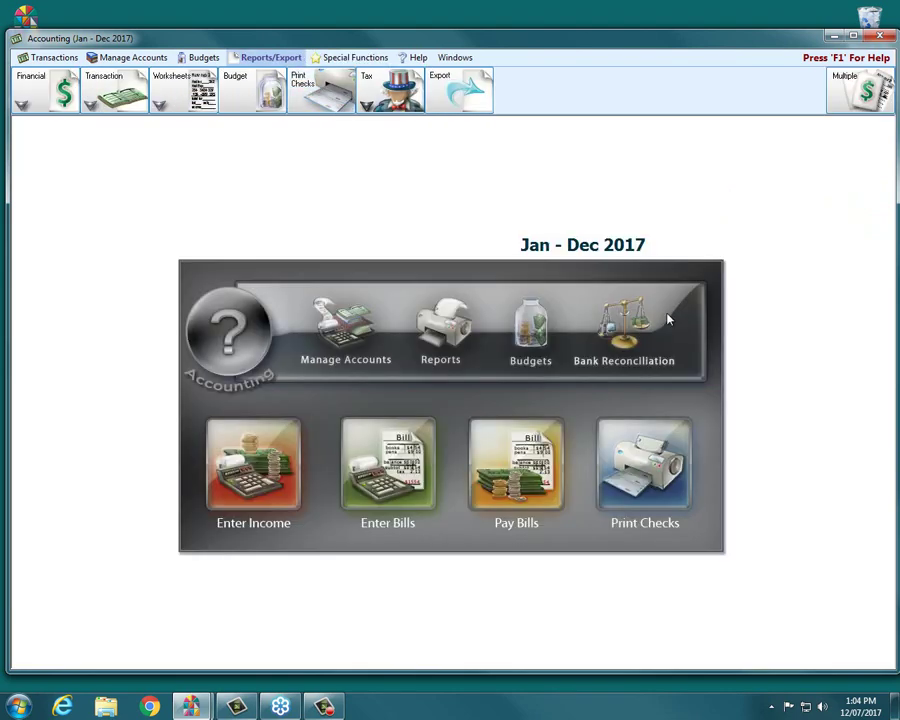
Check for outstanding bills using Quick Pay in Pay Bills, and leave without creating any payments
left_click(515, 455)
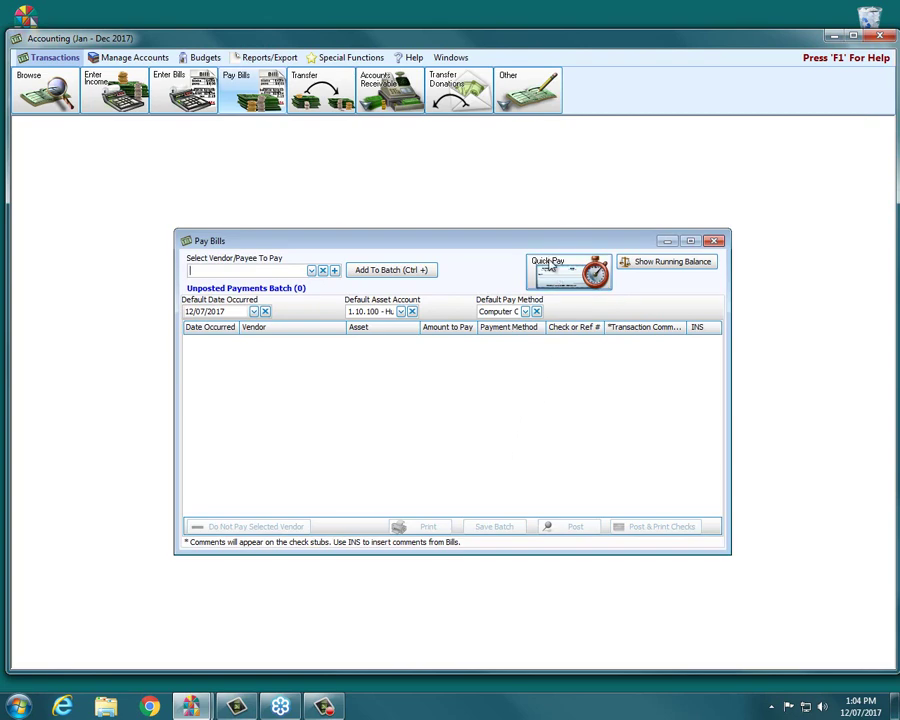
left_click(549, 265)
left_click(558, 330)
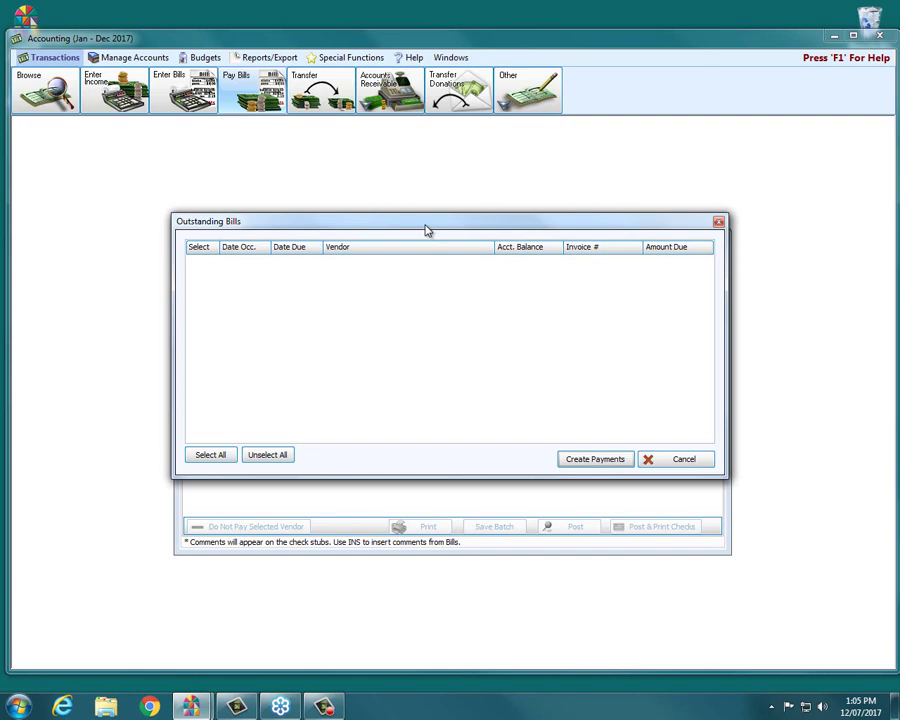
left_click(667, 467)
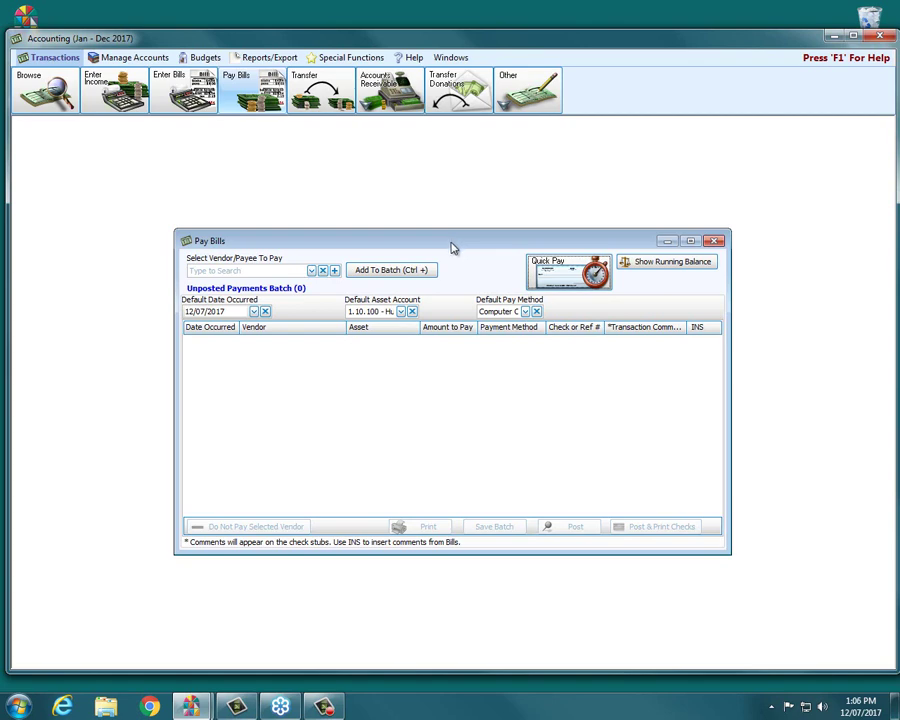
left_click(712, 242)
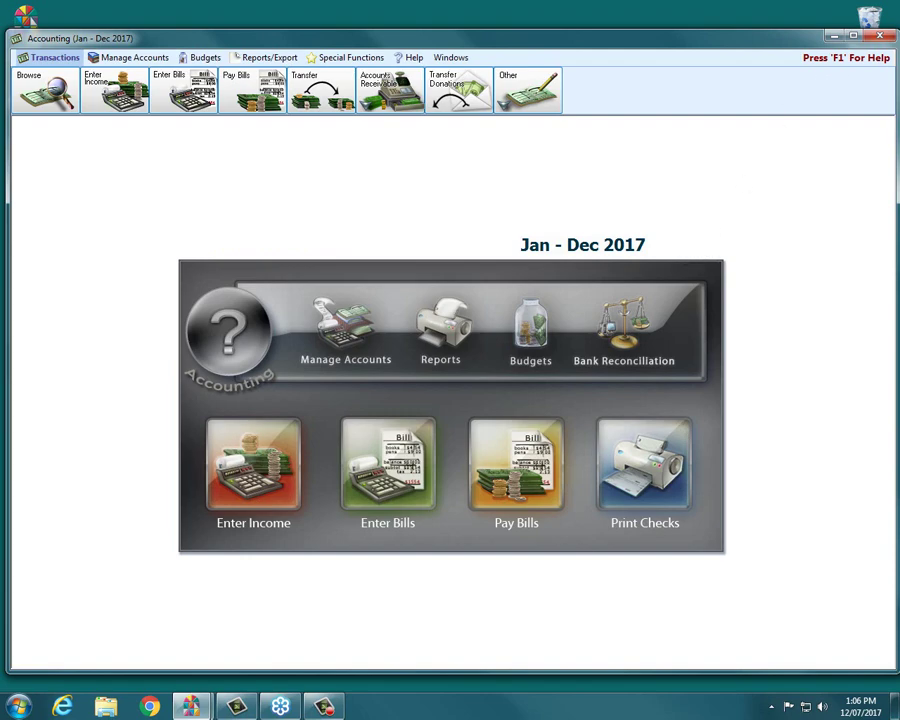
Close the Accounting module and look at the Administration tools for the backup option
left_click(880, 36)
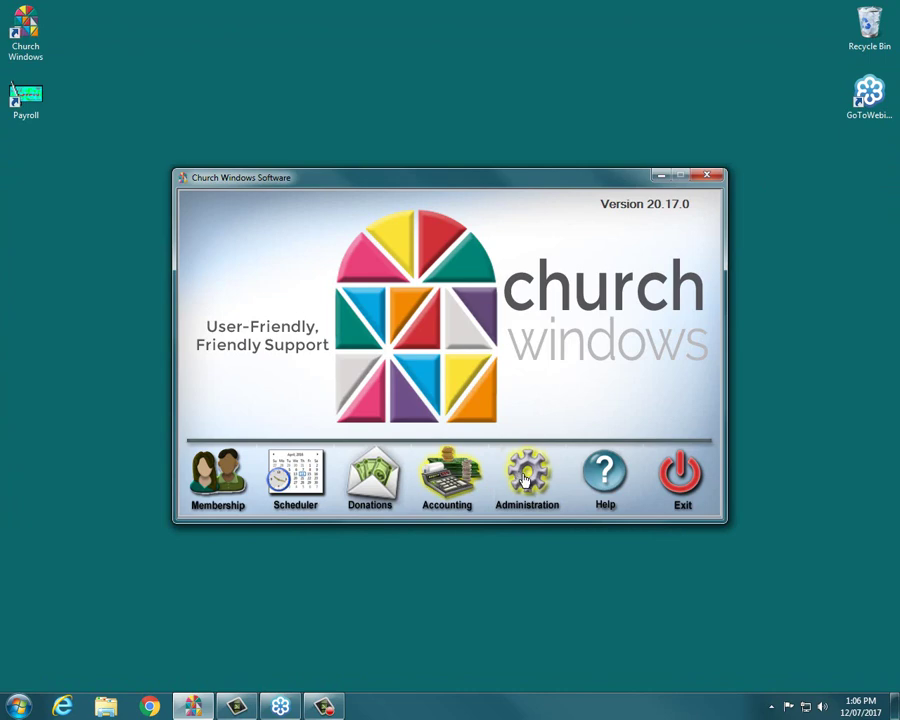
left_click(524, 483)
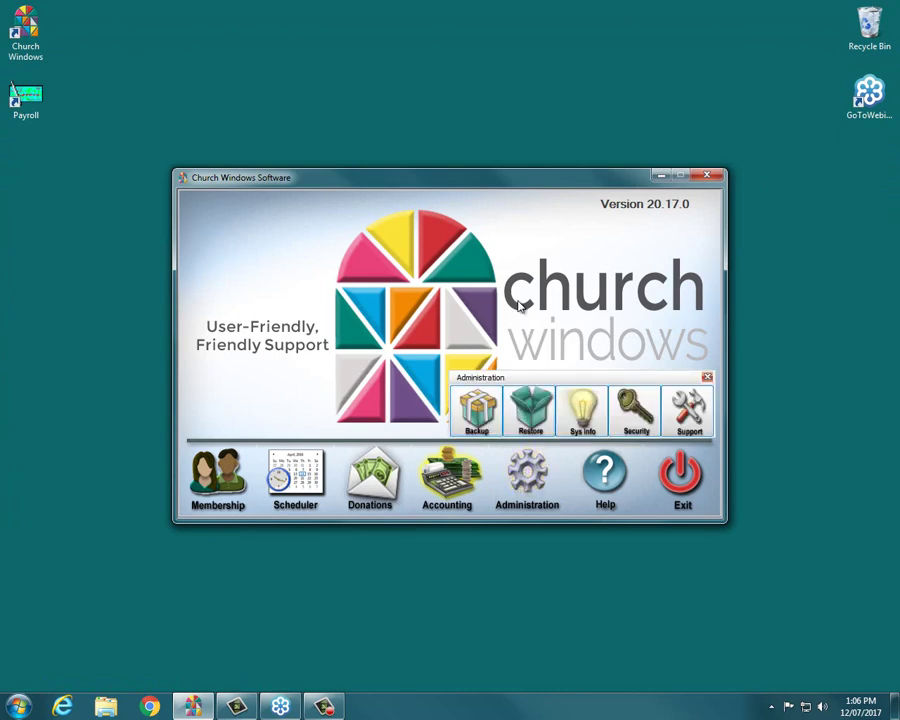
left_click(707, 378)
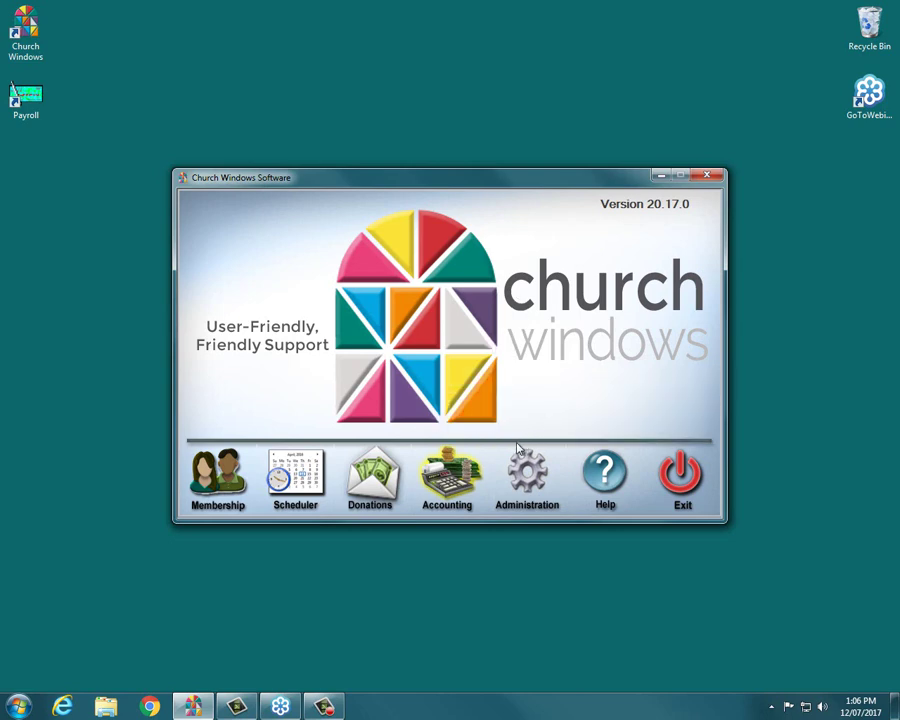
Reopen the Accounting module and examine which accounting years are closed or have finalized beginning balances
left_click(449, 483)
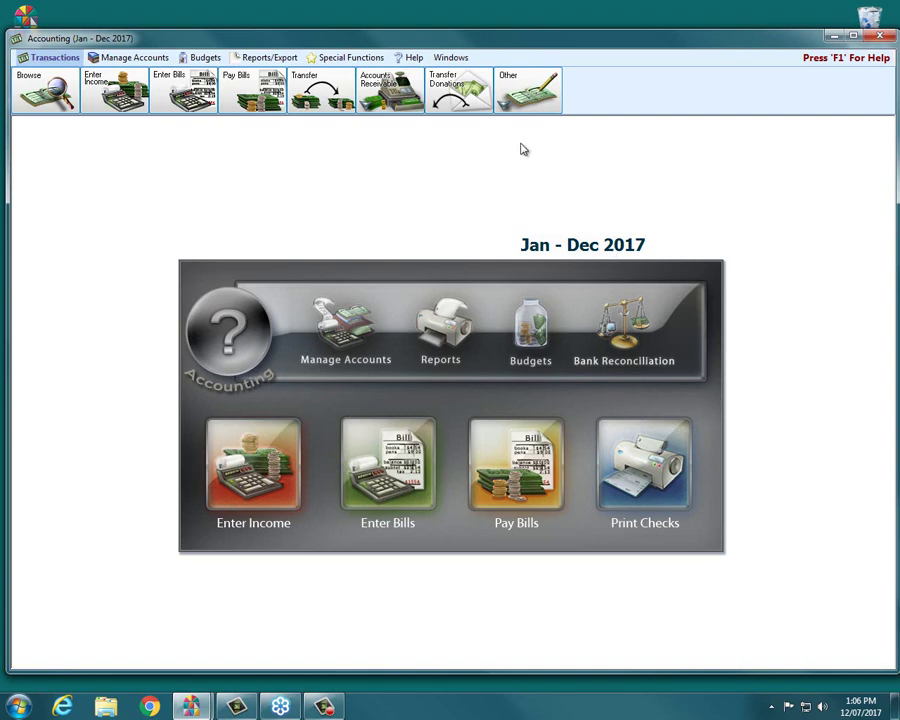
left_click(342, 59)
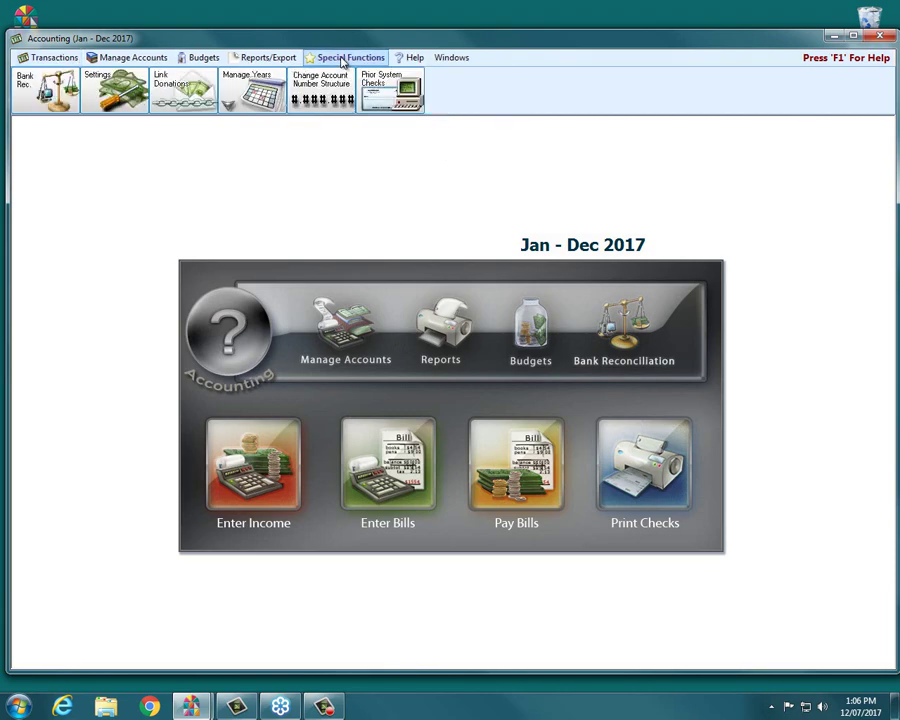
left_click(260, 89)
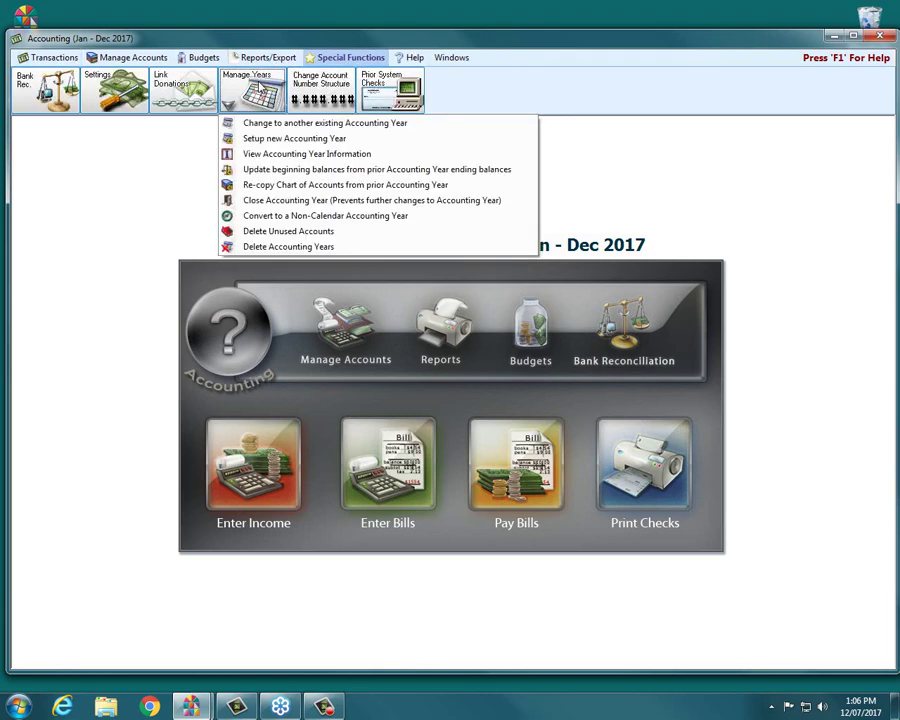
left_click(263, 155)
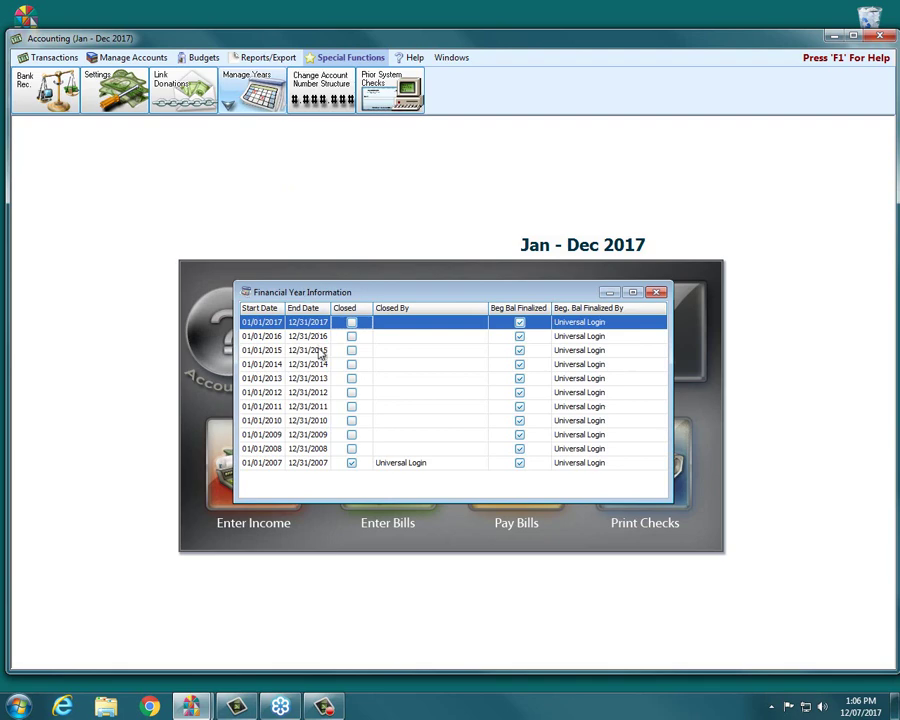
left_click(520, 337)
left_click(520, 337)
left_click(658, 293)
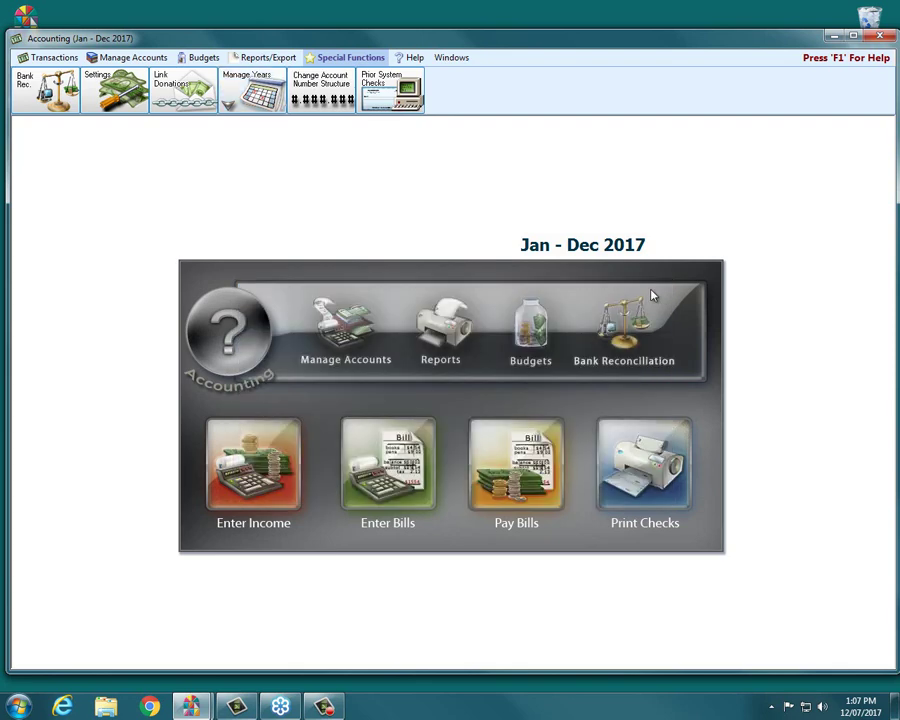
Set up the next accounting year, January - December 2018, copying the chart of accounts and budgets from January - December 2017
left_click(244, 88)
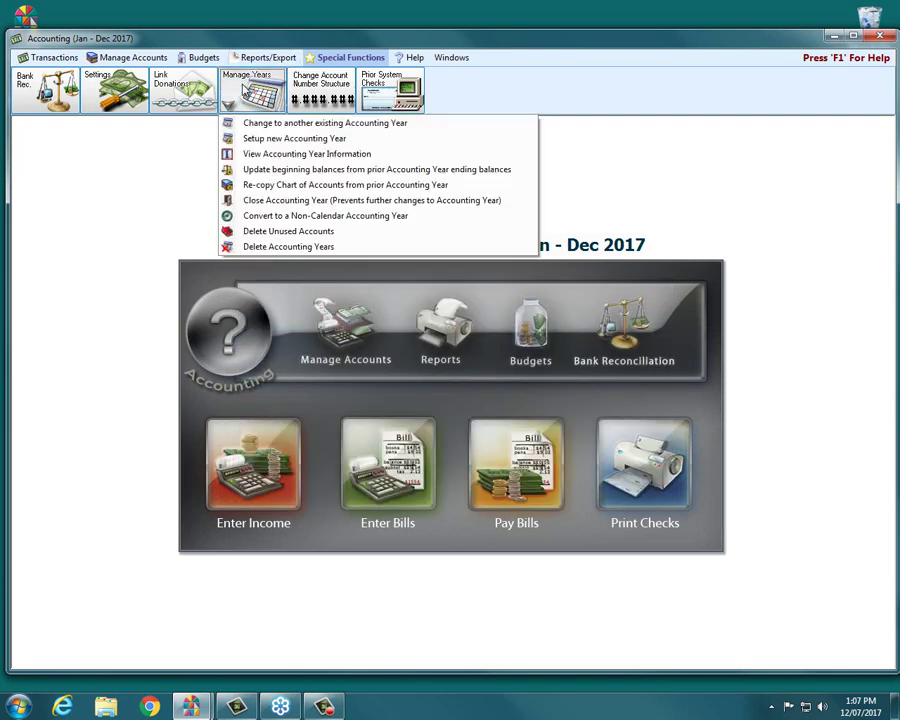
left_click(268, 144)
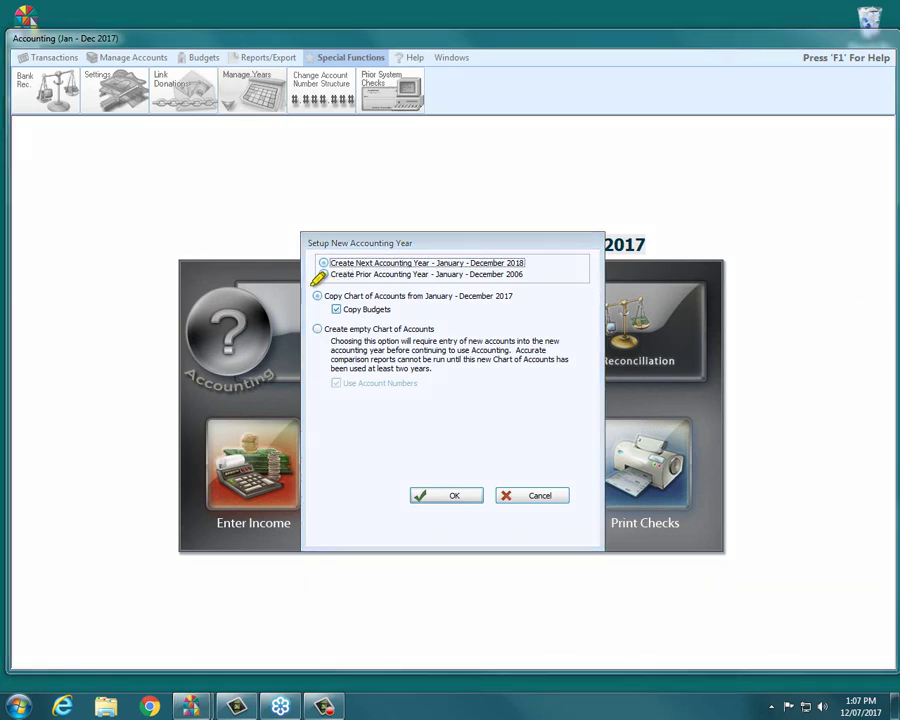
mouse_move(308, 287)
left_mouse_down()
mouse_move(538, 290)
mouse_move(514, 303)
mouse_move(343, 313)
mouse_move(301, 292)
left_mouse_up()
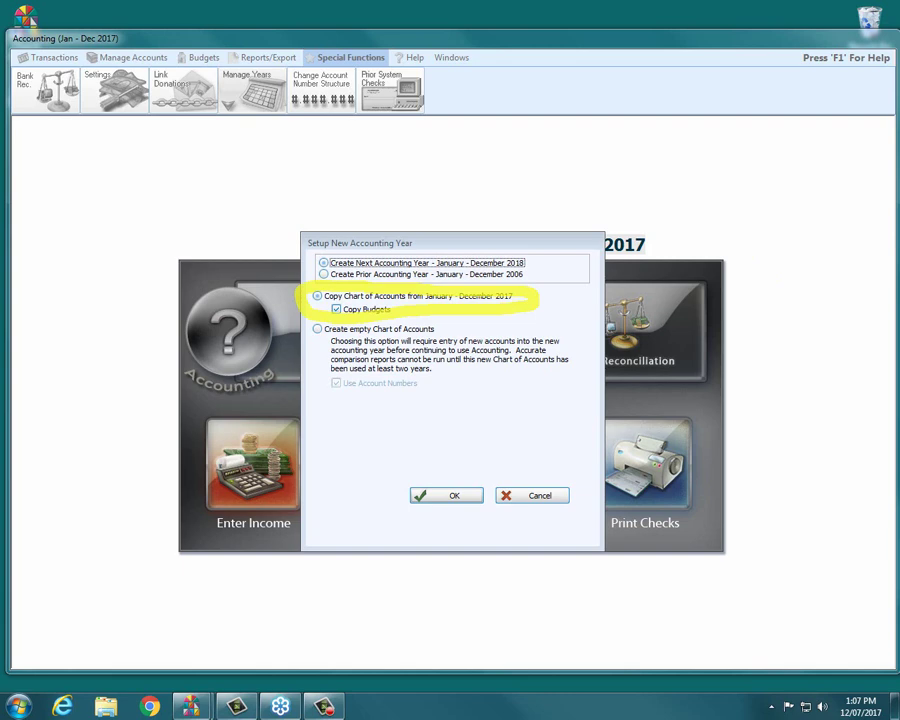
key("Escape")
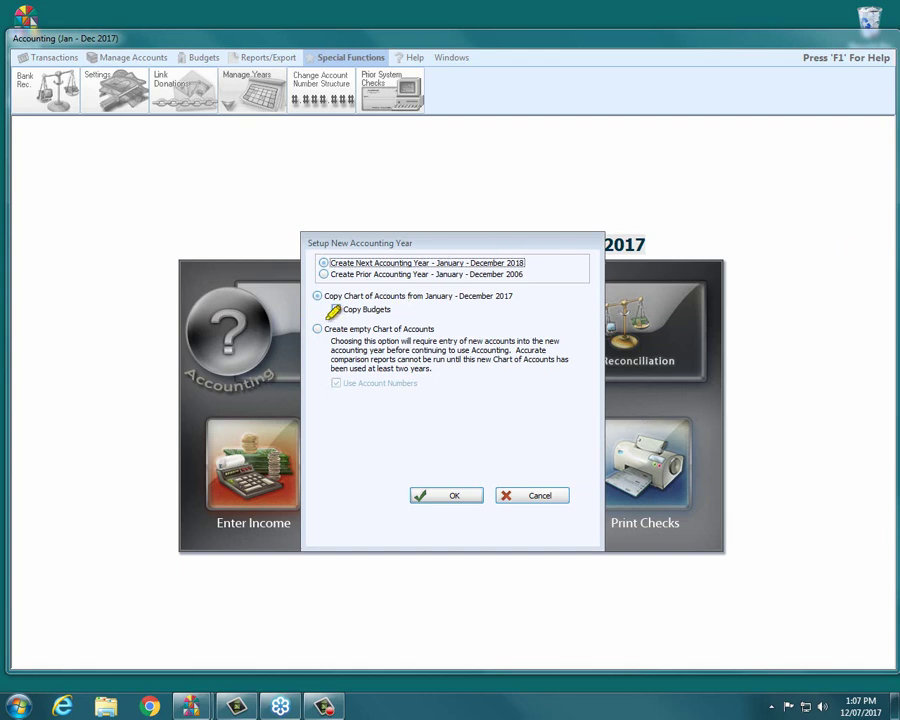
left_click_drag(342, 309, 391, 309)
left_click(453, 498)
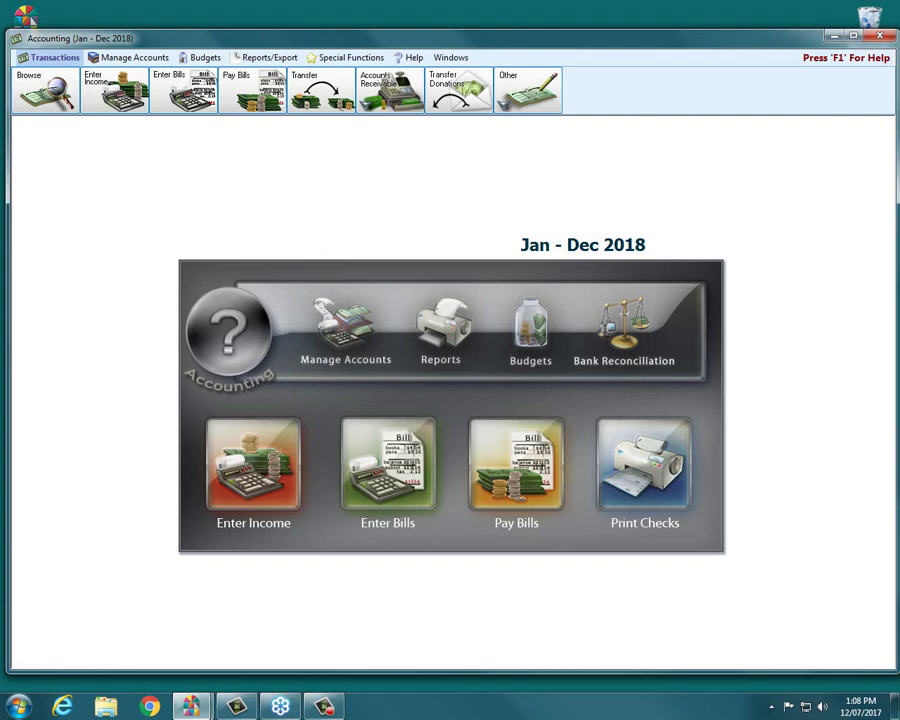
mouse_move(512, 214)
left_mouse_down()
mouse_move(650, 209)
mouse_move(673, 252)
mouse_move(483, 266)
mouse_move(569, 209)
mouse_move(579, 213)
left_mouse_up()
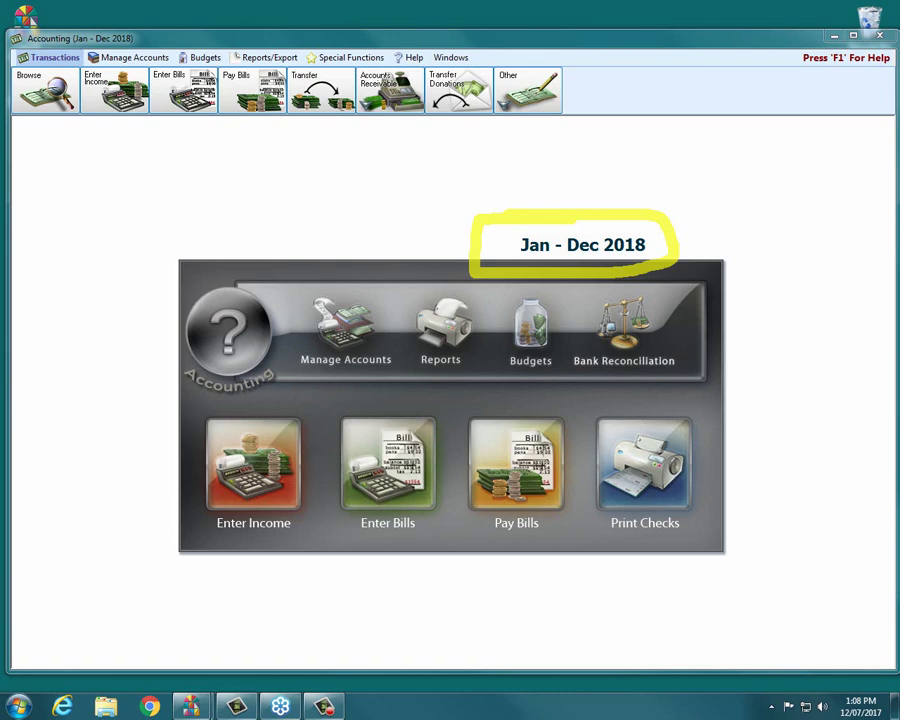
Update the beginning balances for Jan - Dec 2018 from the Jan - Dec 2017 ending balances
key("e")
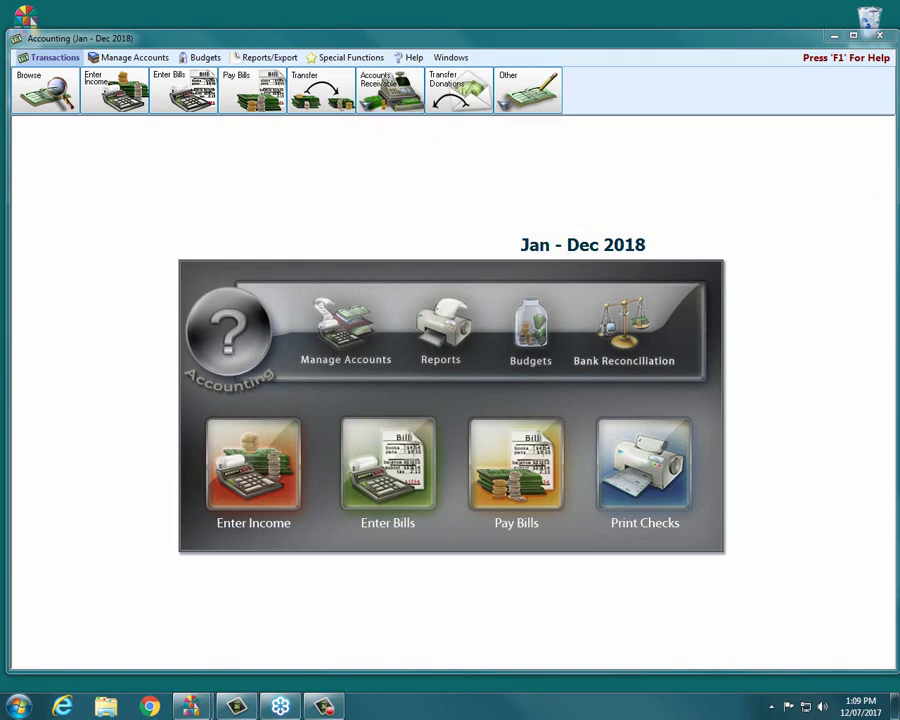
left_click(355, 60)
left_click(272, 84)
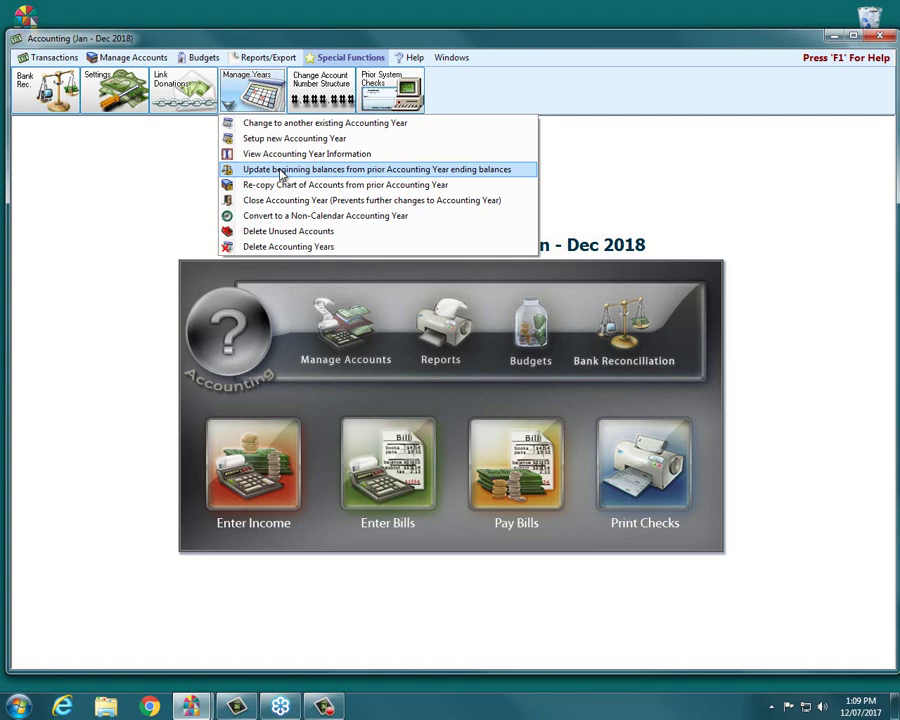
left_click(280, 172)
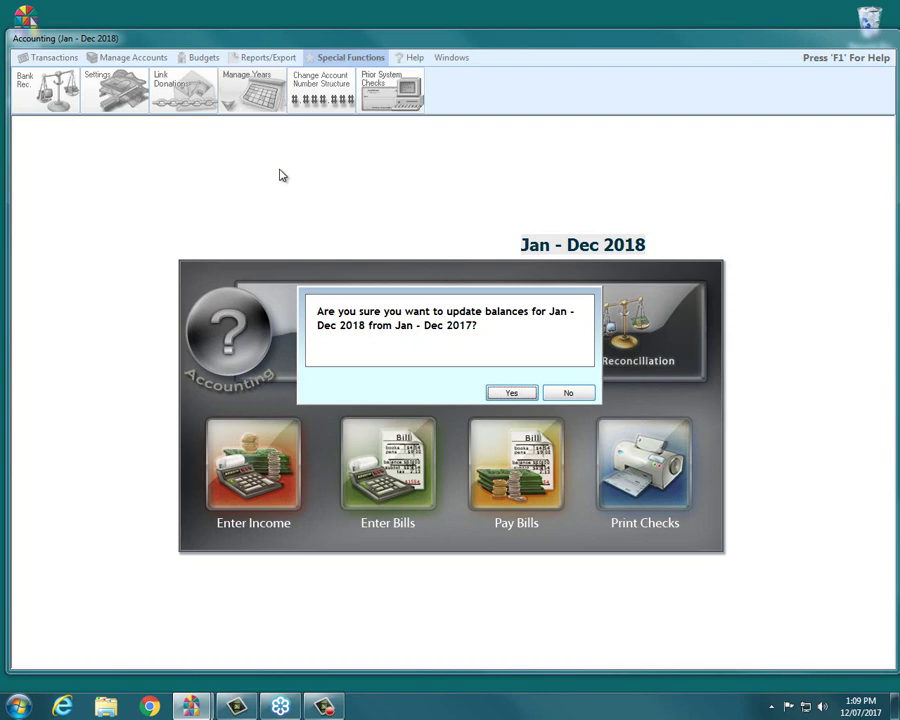
left_click(516, 394)
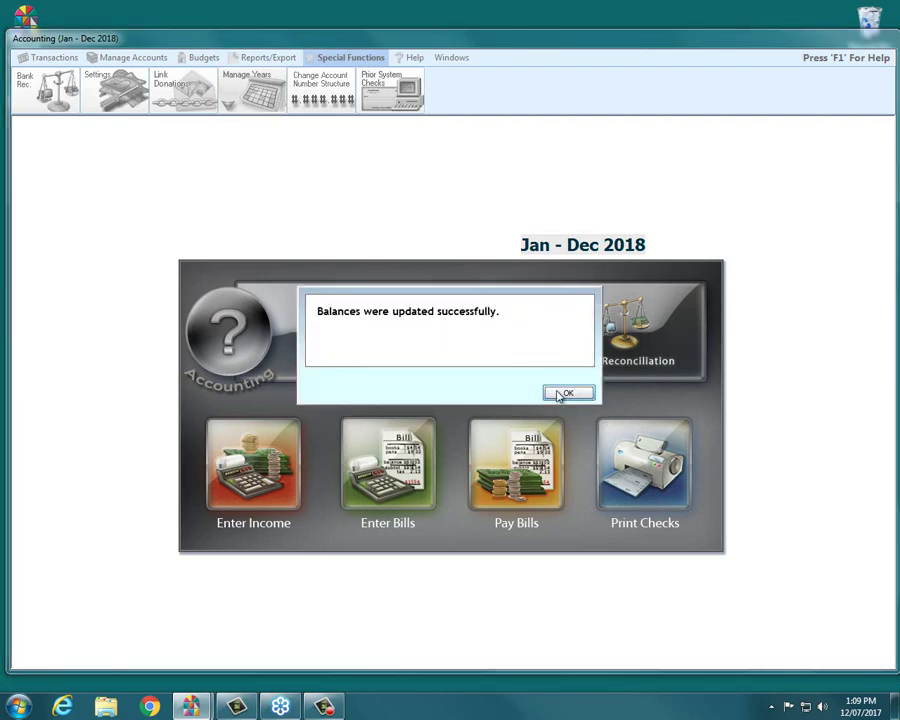
left_click(566, 394)
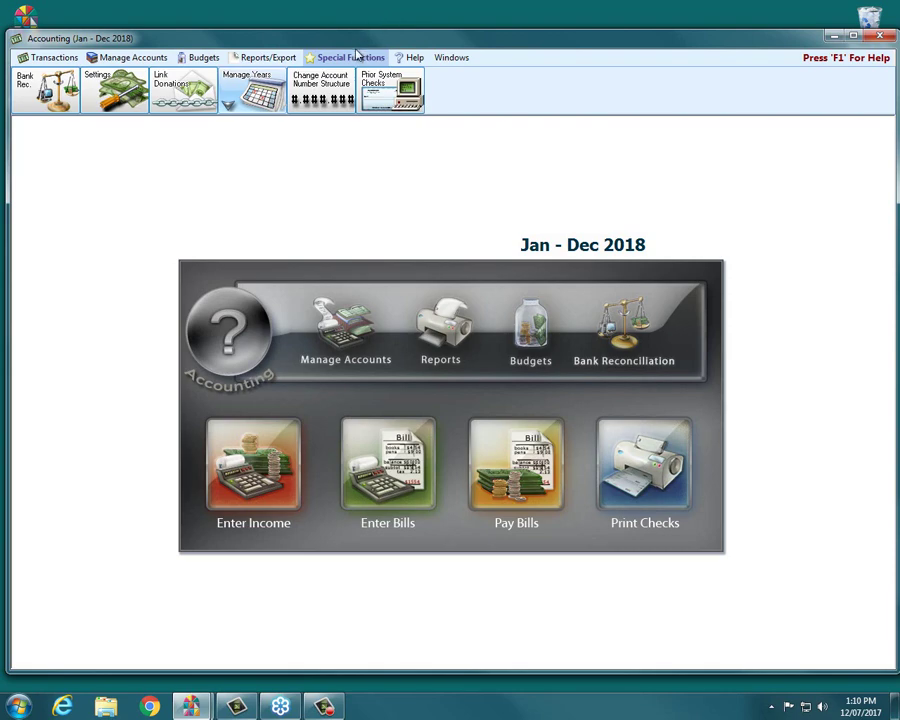
Change the working accounting year to Jan - Dec 2017
left_click(258, 90)
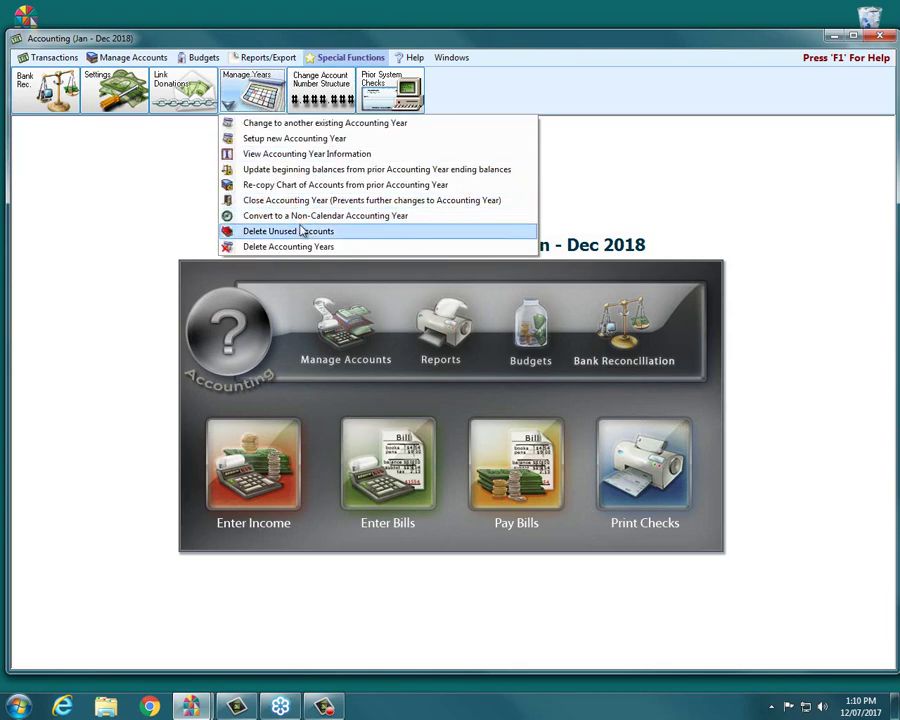
left_click(294, 123)
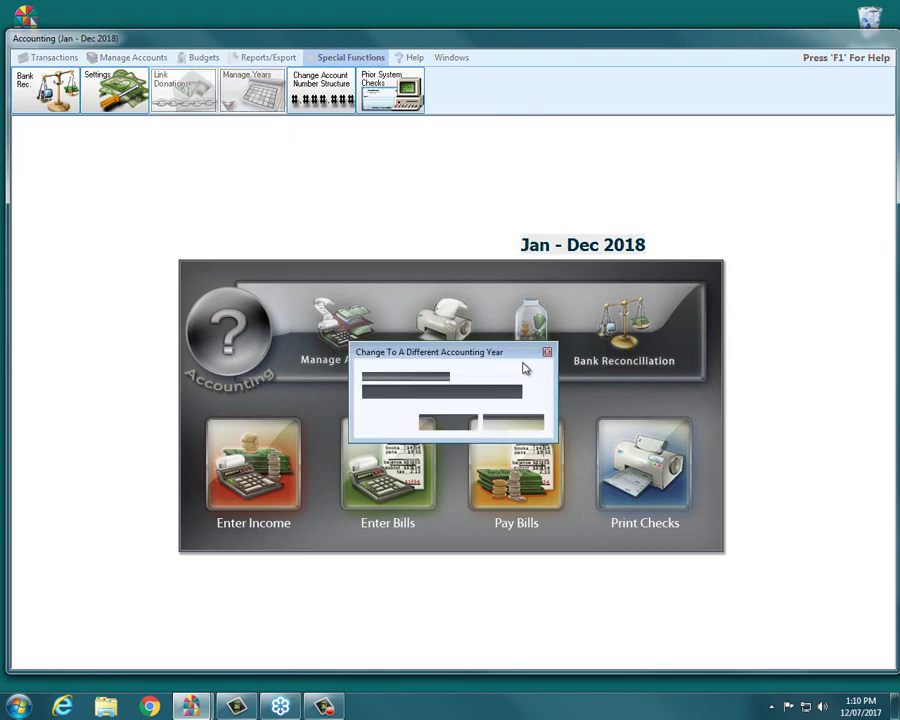
left_click(450, 422)
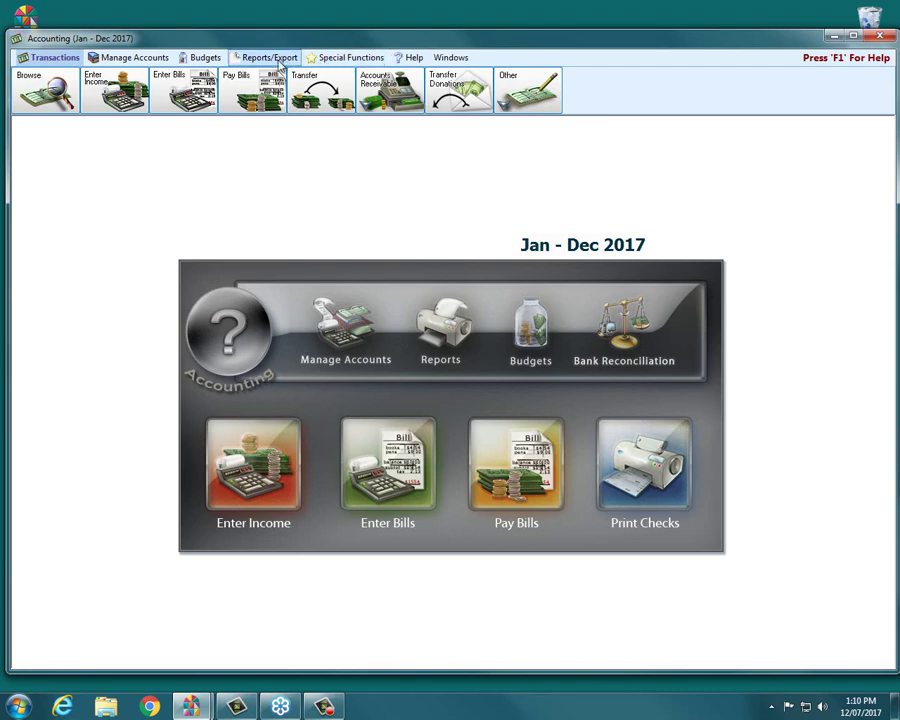
Close the accounting year 01/01/2008 thru 12/31/2008, acknowledging that its accounts, budgets and transactions can no longer be changed
left_click(325, 62)
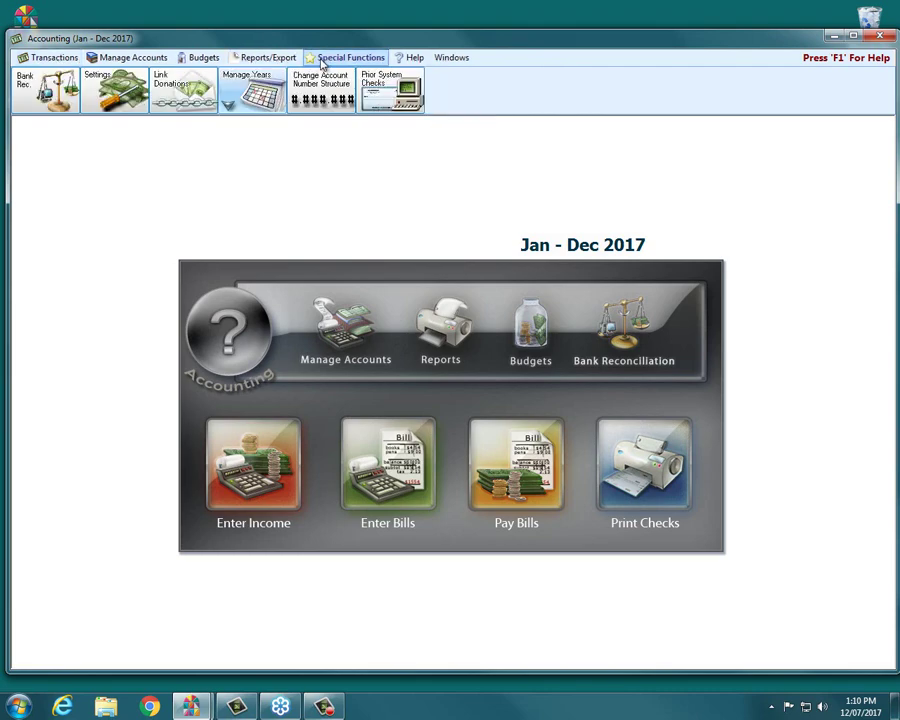
left_click(245, 90)
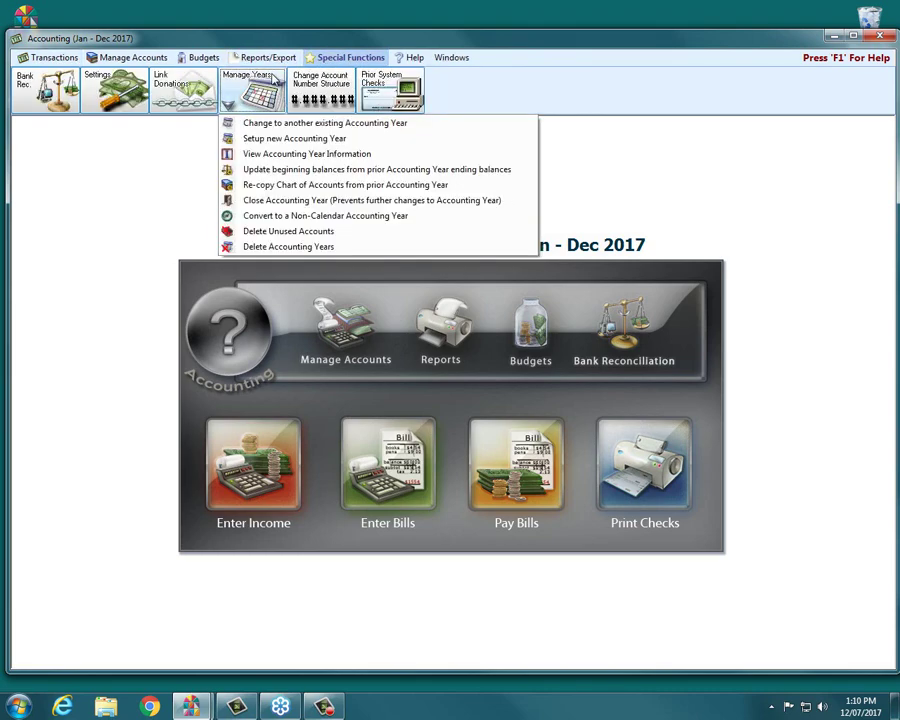
left_click(298, 201)
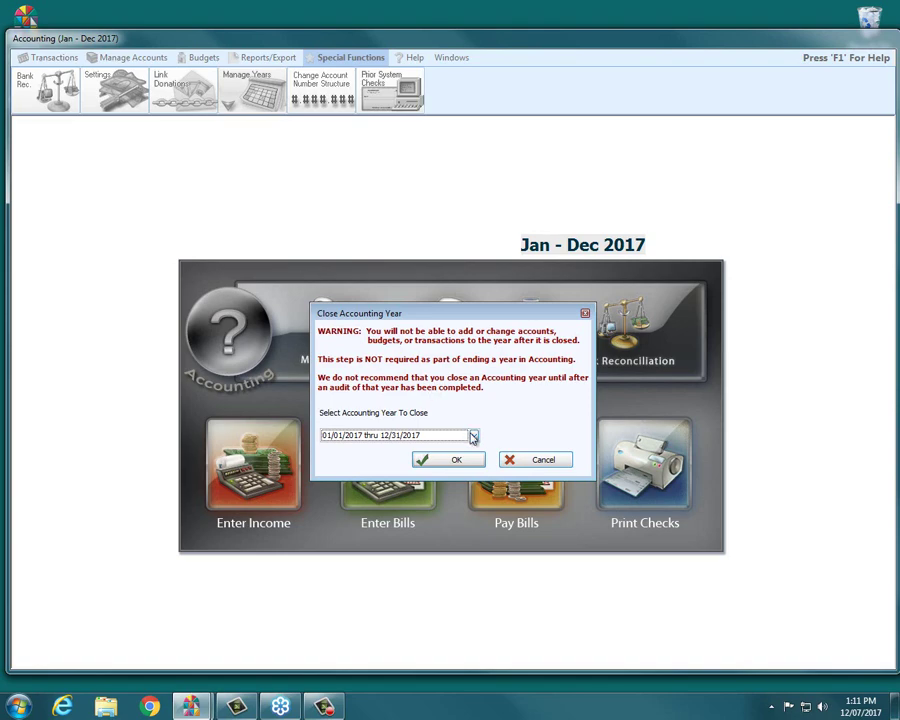
left_click(474, 436)
scroll(592, 512, "down", 1)
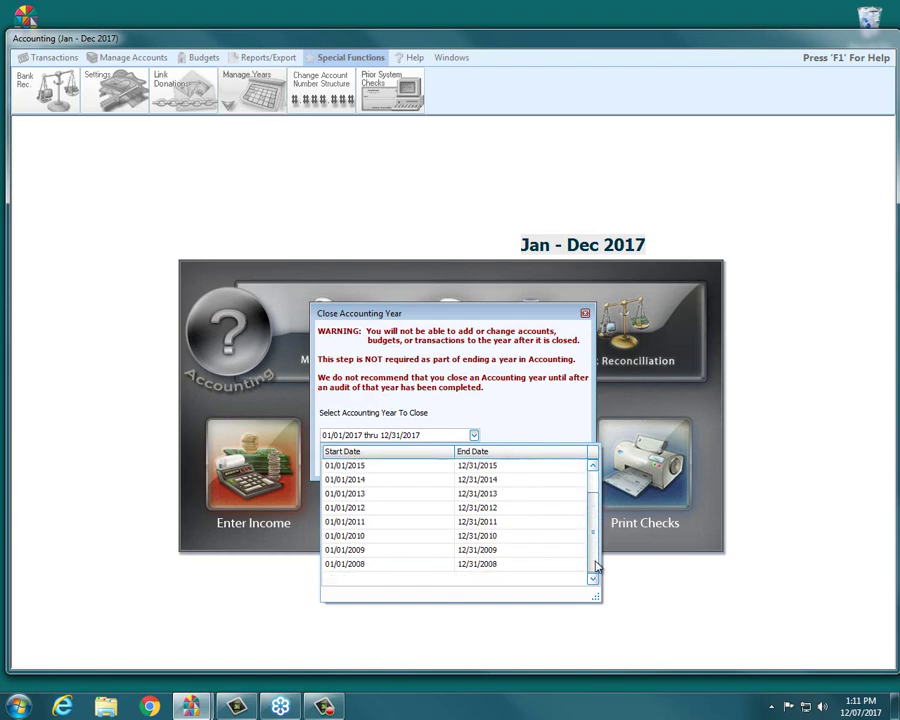
left_click(389, 567)
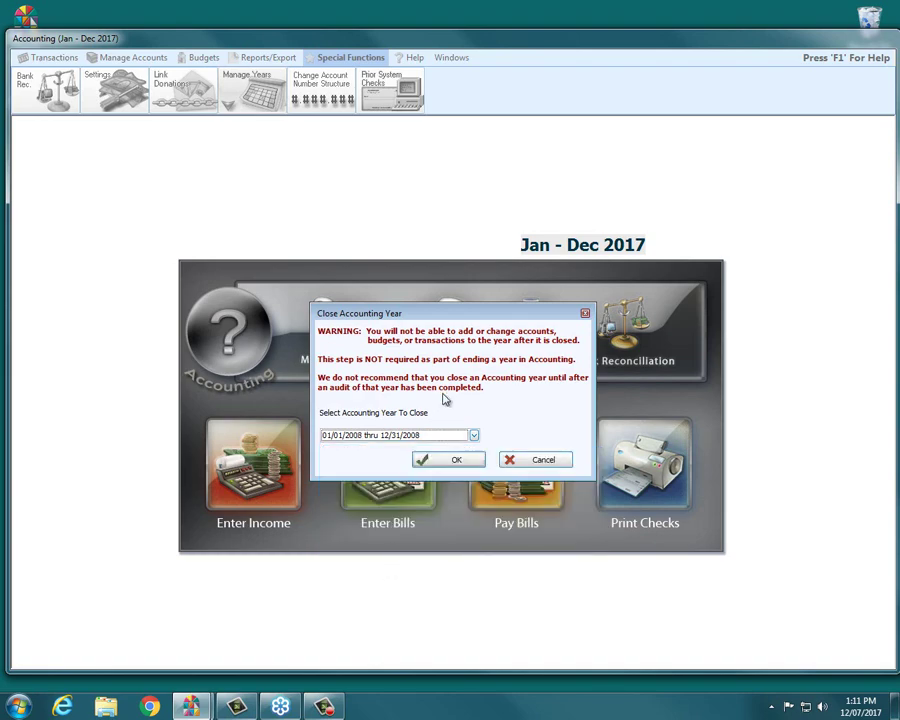
left_click(446, 461)
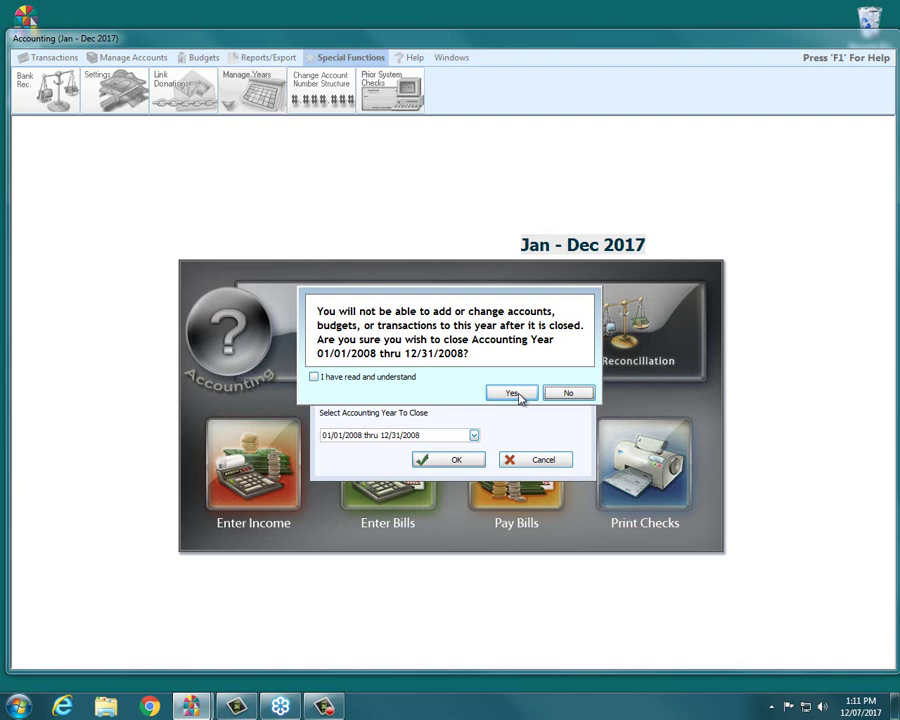
left_click(322, 375)
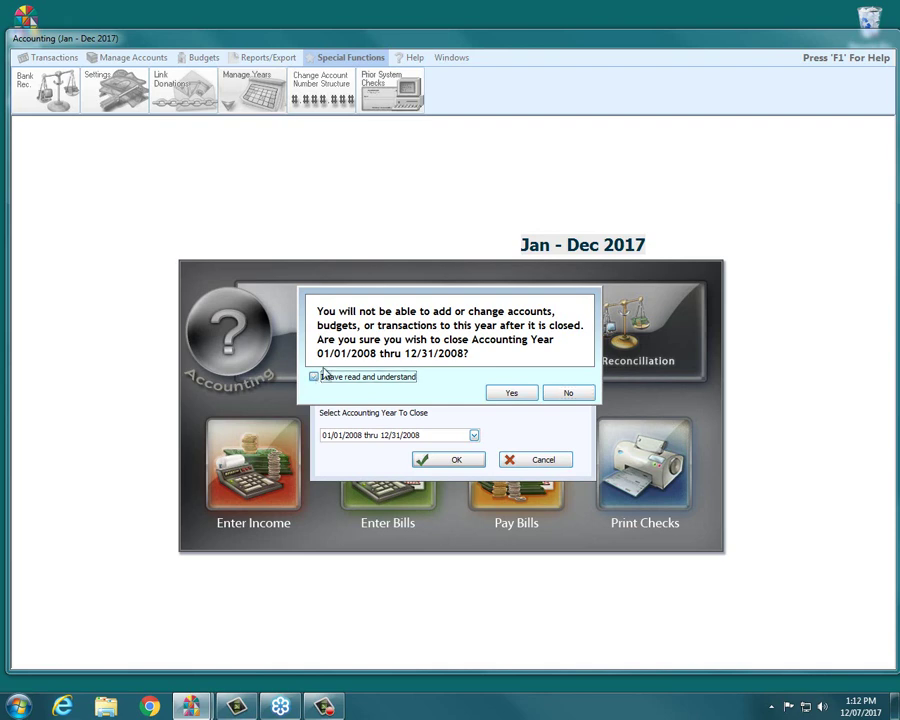
left_click(510, 395)
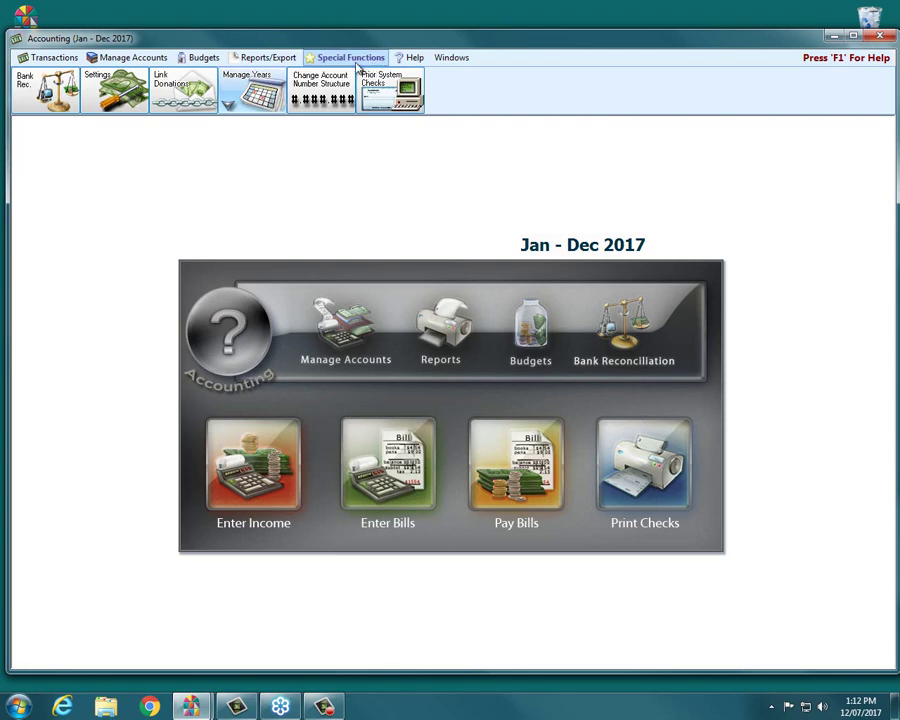
Switch to the accounting year 01/01/2018 thru 12/31/2018
left_click(248, 90)
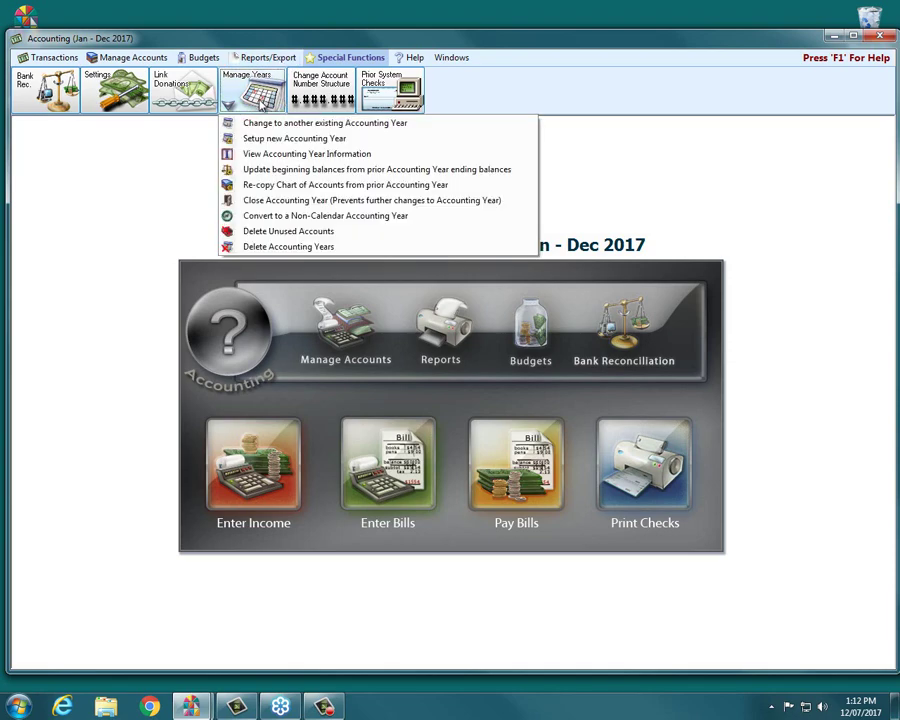
left_click(272, 125)
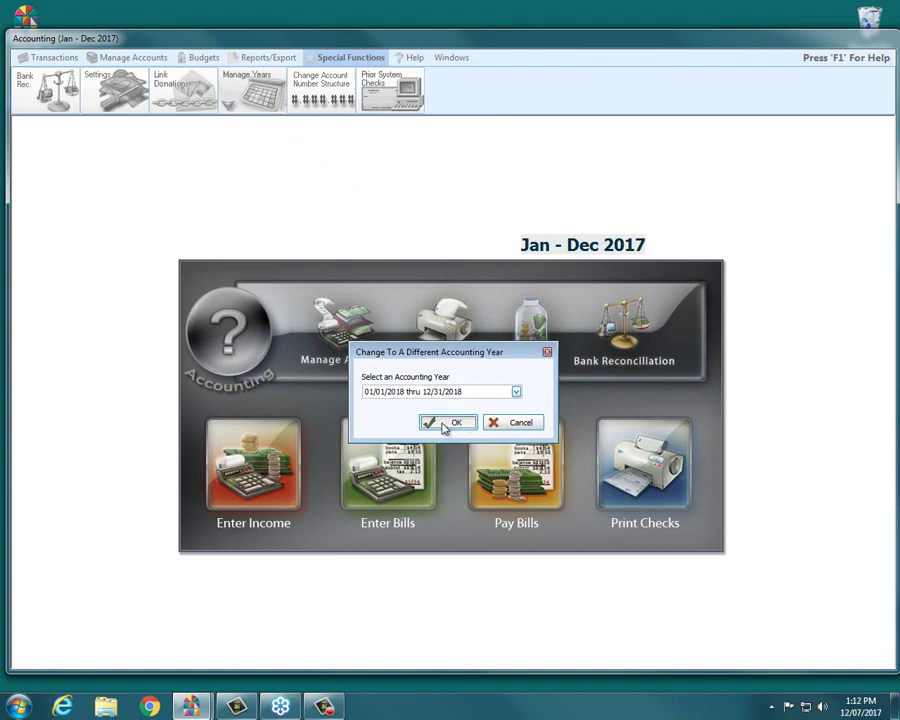
left_click(462, 424)
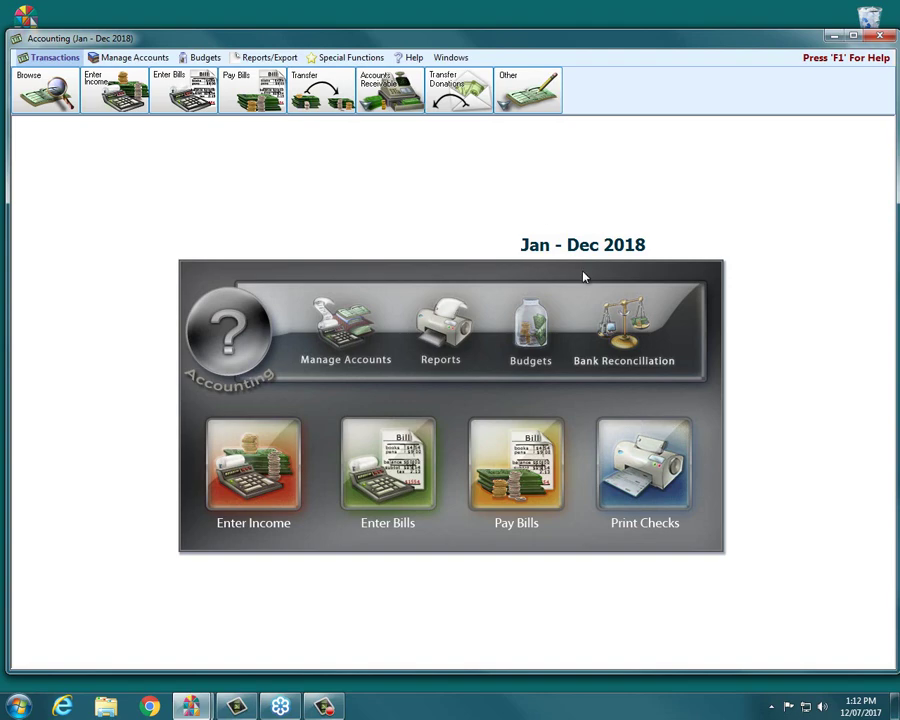
Open the 2018 budgets, enlarge the Budgets window vertically, and examine which income accounts are marked as budgeted
left_click(206, 58)
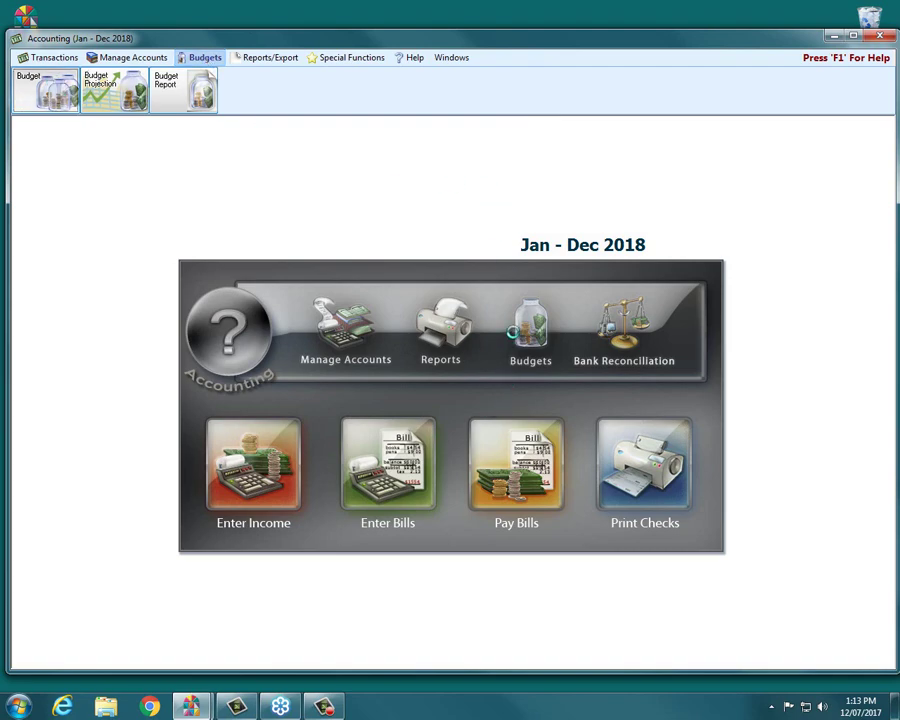
left_click(514, 332)
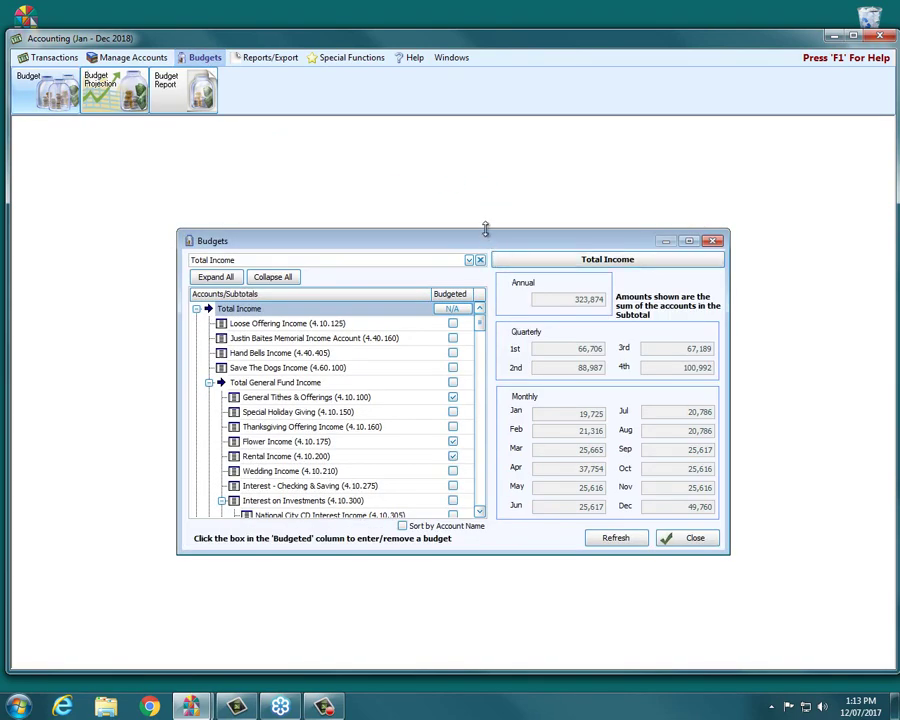
left_click_drag(483, 229, 482, 157)
left_click_drag(485, 555, 500, 609)
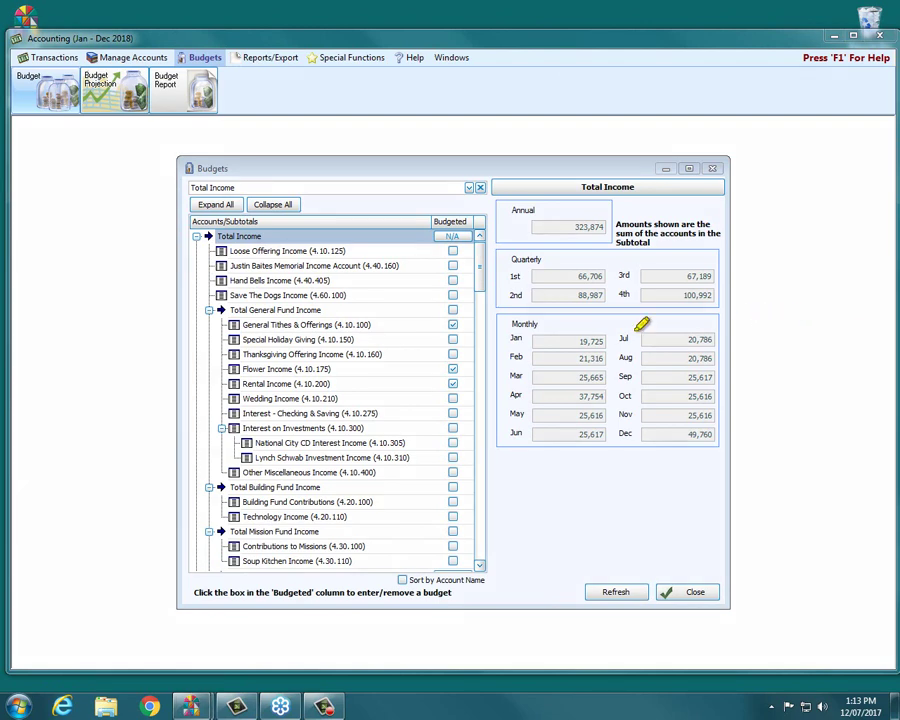
left_click_drag(346, 324, 372, 324)
left_click_drag(438, 316, 458, 319)
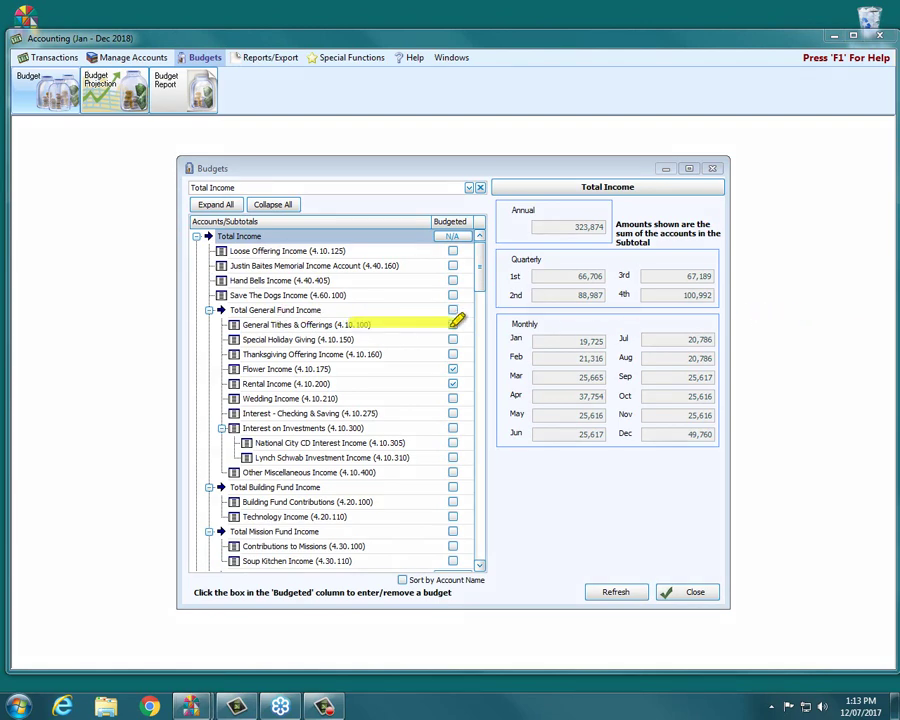
left_click_drag(362, 367, 466, 366)
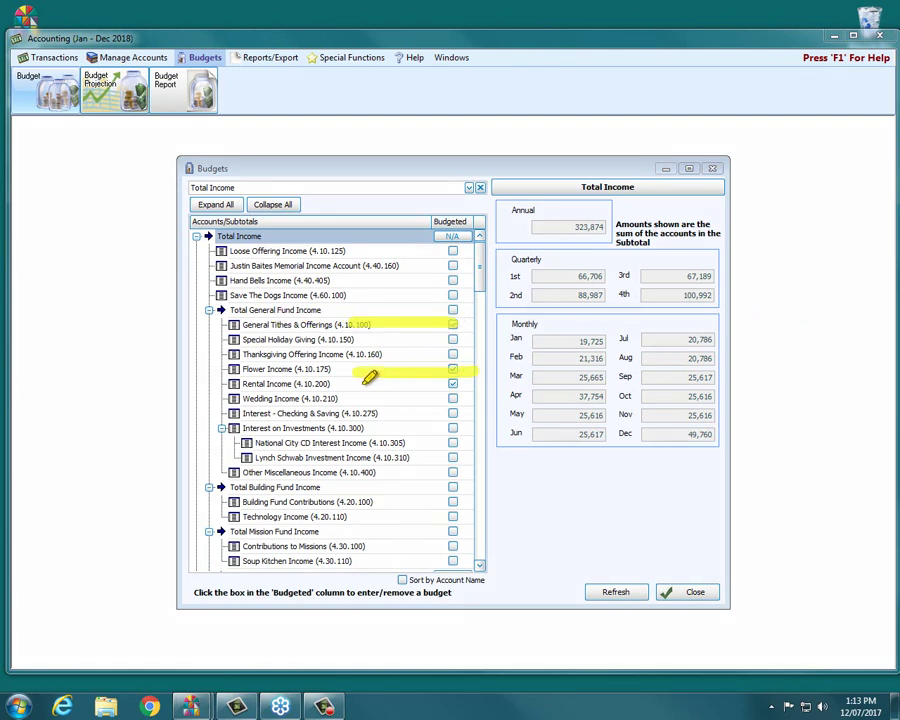
left_click_drag(360, 383, 468, 382)
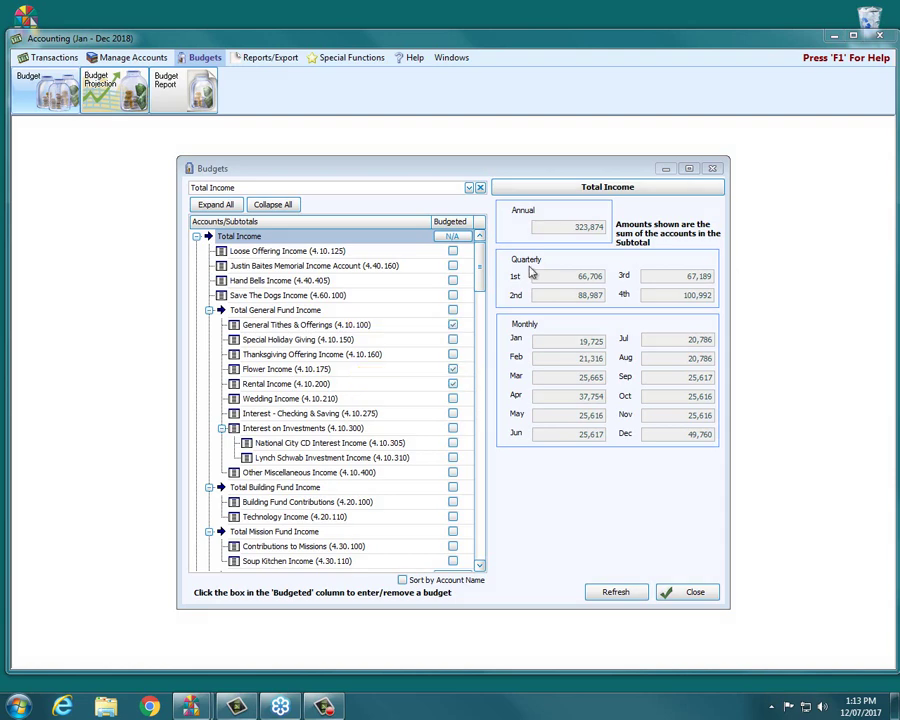
Switch General Tithes & Offerings (4.10.100) to an annual budget and set the amount to 330,000
left_click(315, 326)
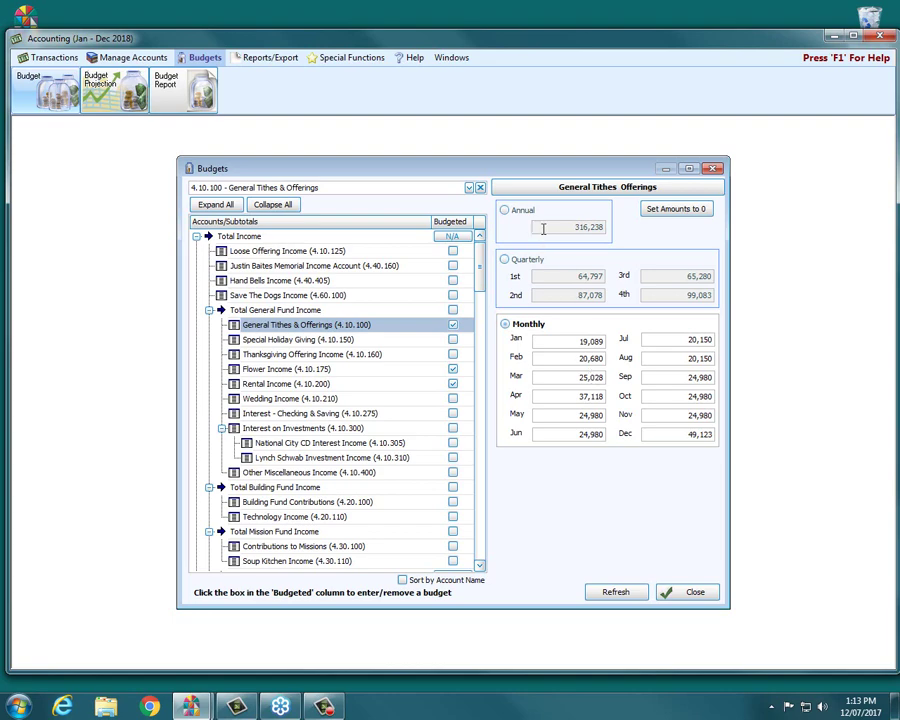
left_click(506, 212)
left_click(505, 211)
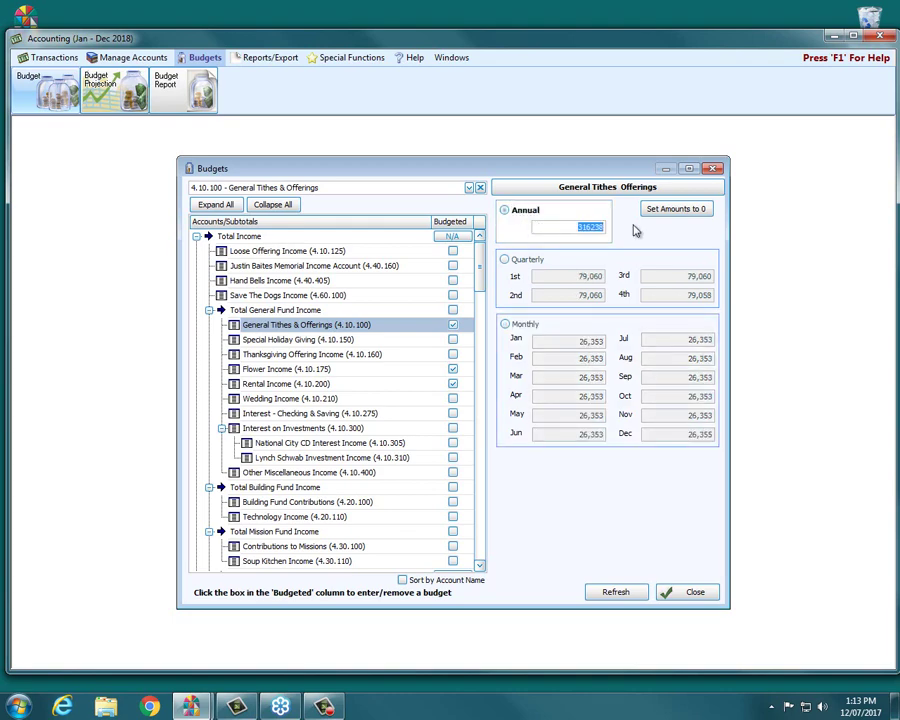
type("330000")
left_click(529, 213)
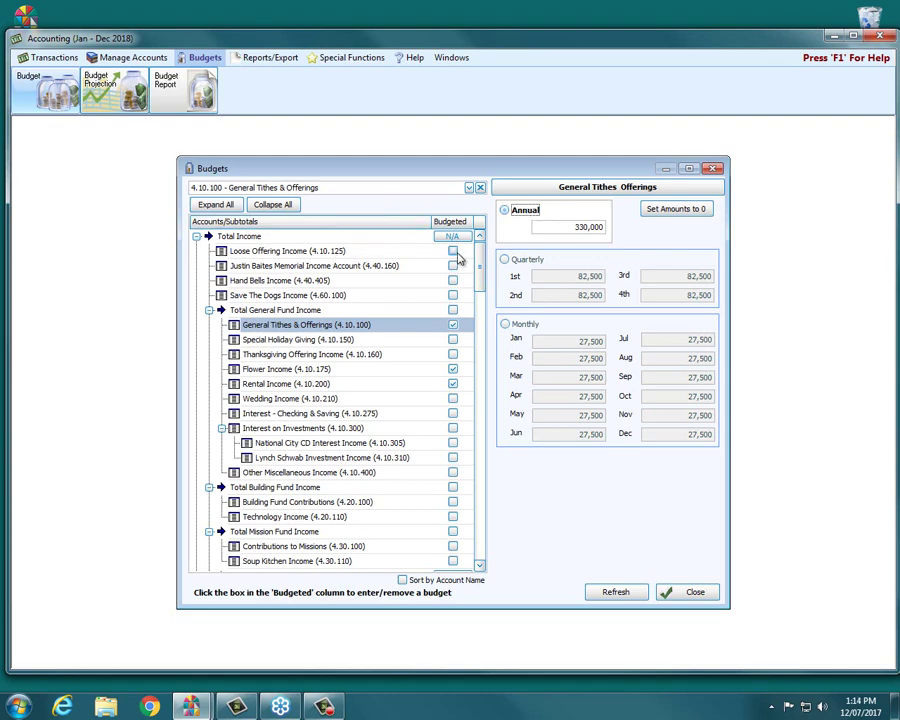
Mark Loose Offering Income (4.10.125) as budgeted on an annual basis, and close the Budgets window
left_click(381, 254)
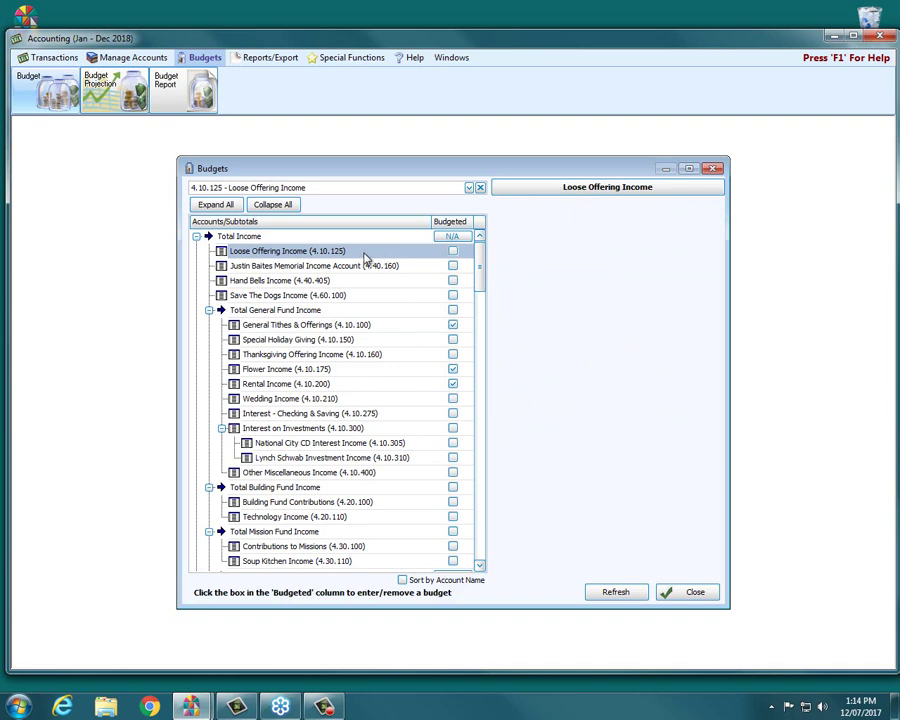
left_click(453, 253)
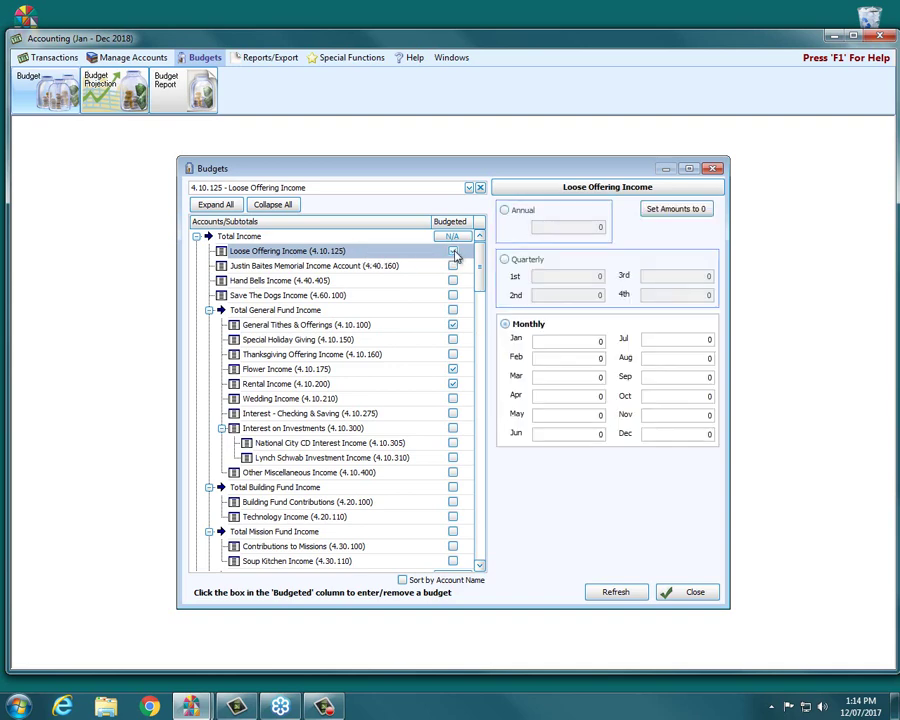
left_click(522, 211)
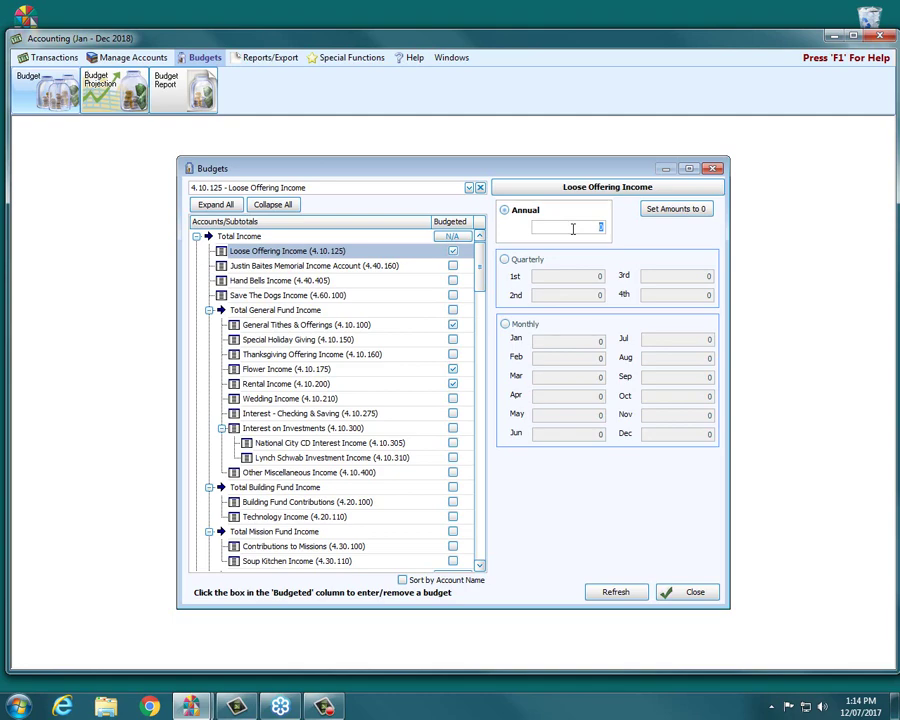
left_click(714, 170)
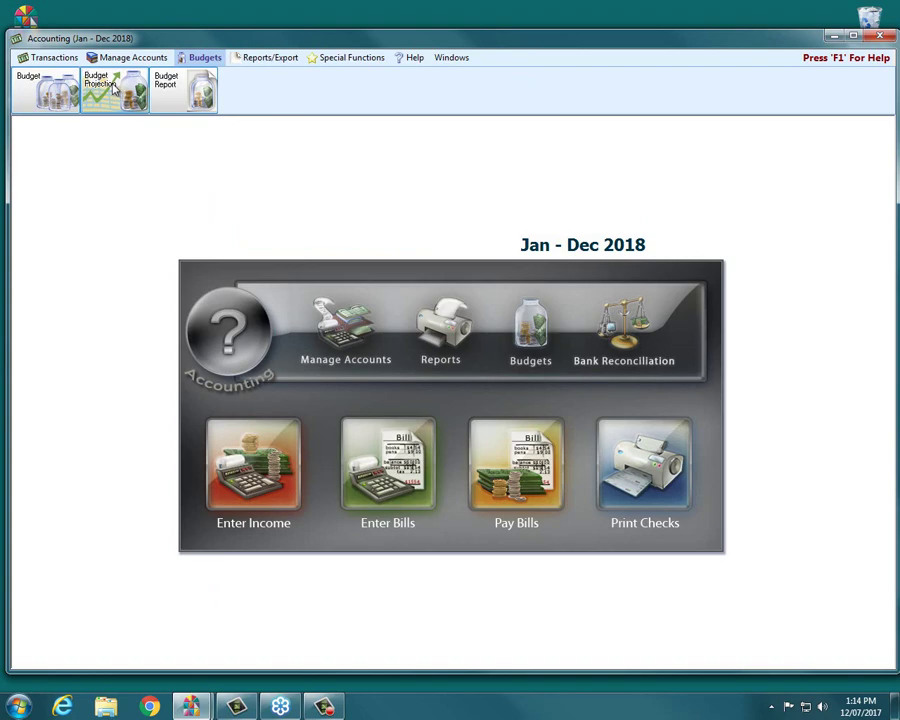
Open Budget Projection and set the income budgets to increase by 2% based on last year's actual income
left_click(113, 89)
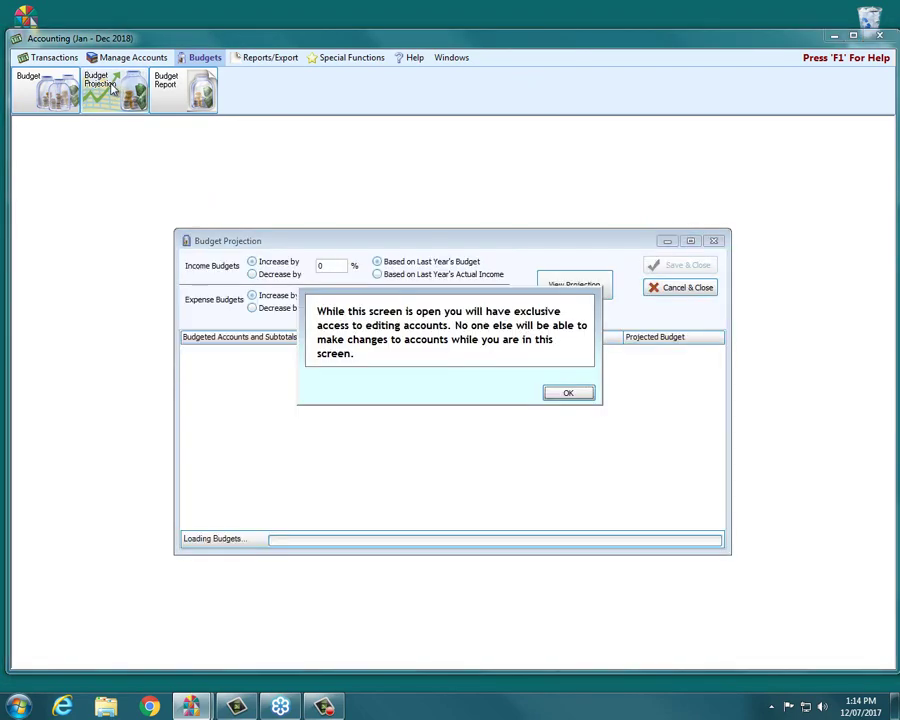
left_click(568, 394)
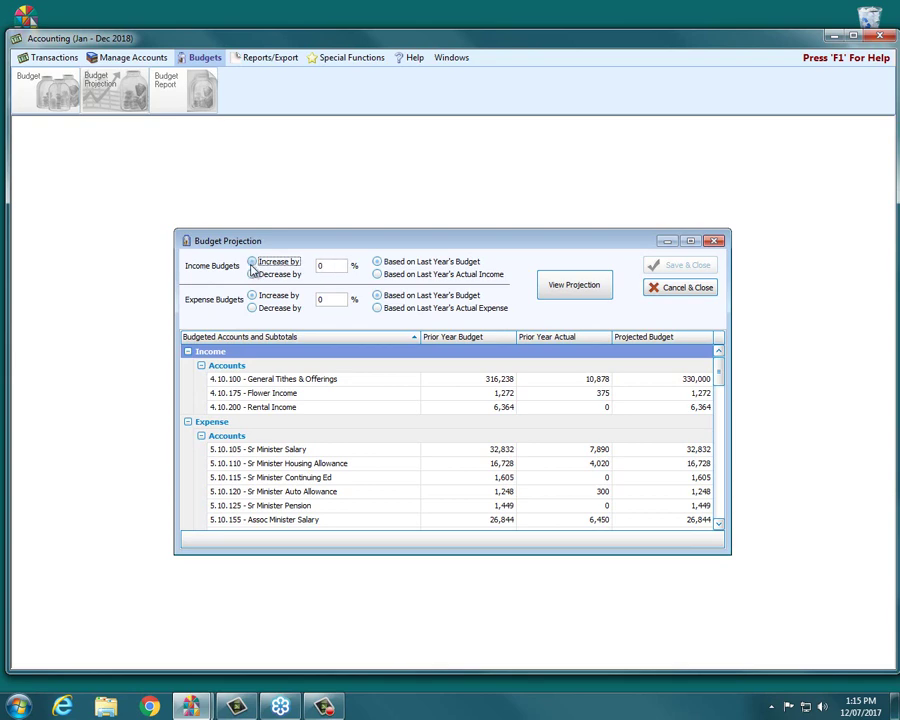
left_click(330, 265)
type("2")
left_click(378, 275)
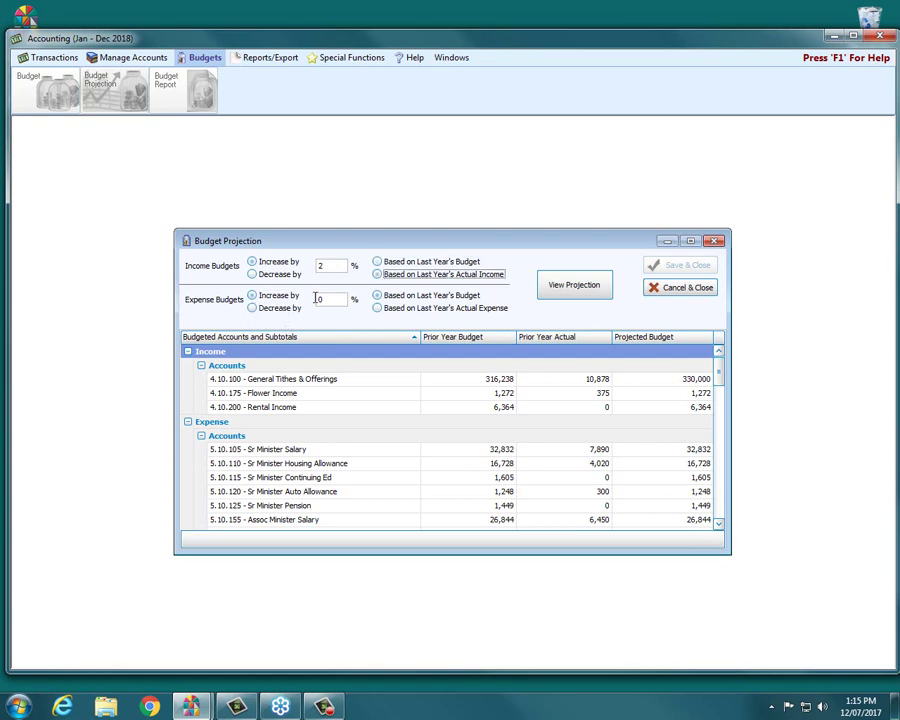
Set the expense budgets to increase by 1% based on last year's budget, and preview the projected budgets
left_click(330, 298)
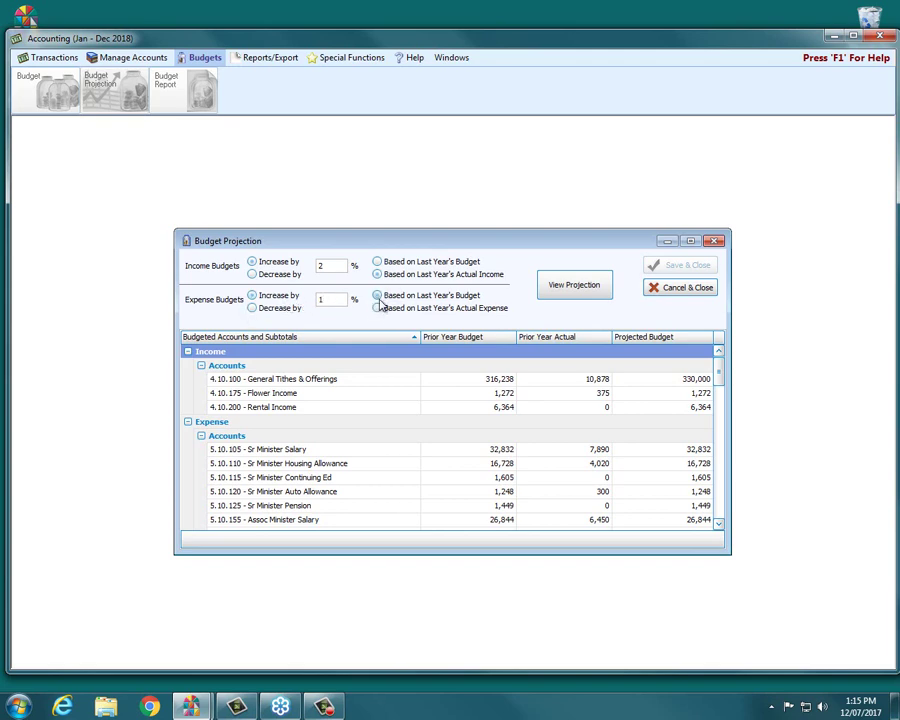
left_click(378, 297)
left_click(558, 289)
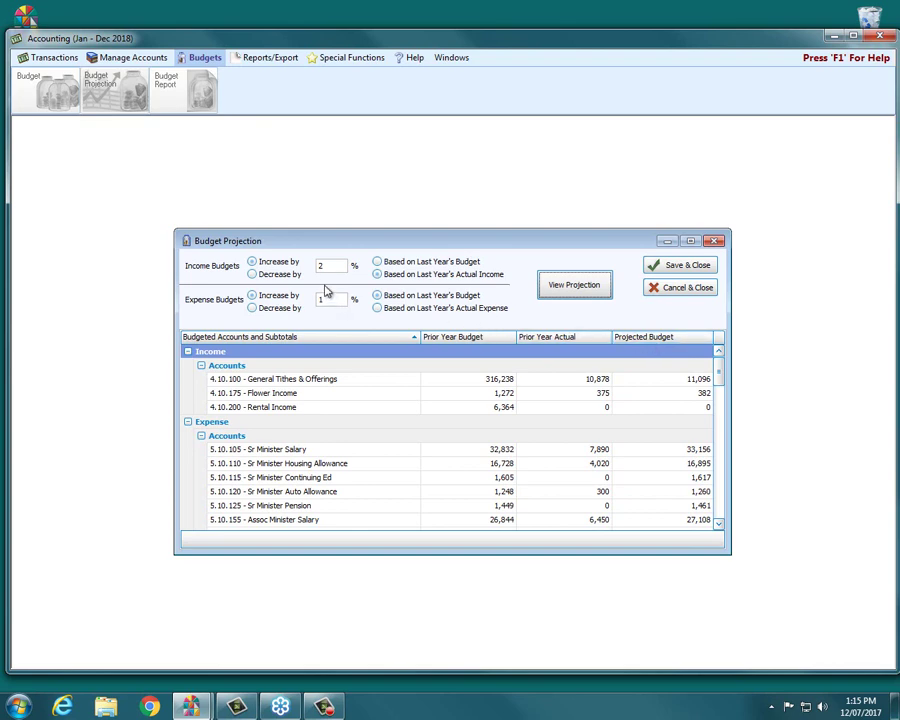
Try a 102% increase for the income budgets based on last year's actual income, and preview the projection
left_click_drag(338, 265, 252, 264)
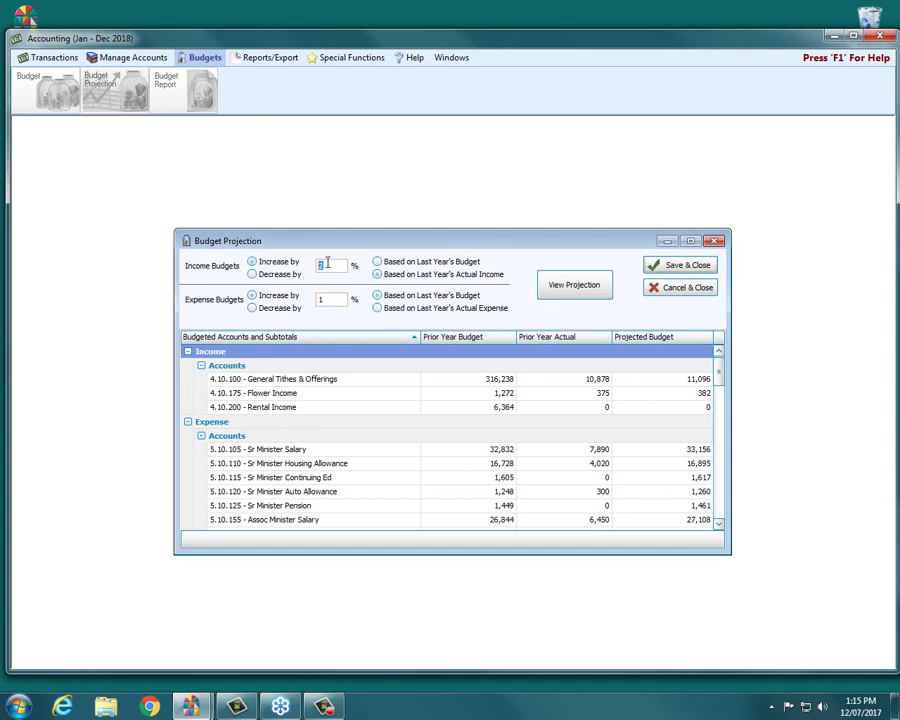
type("102")
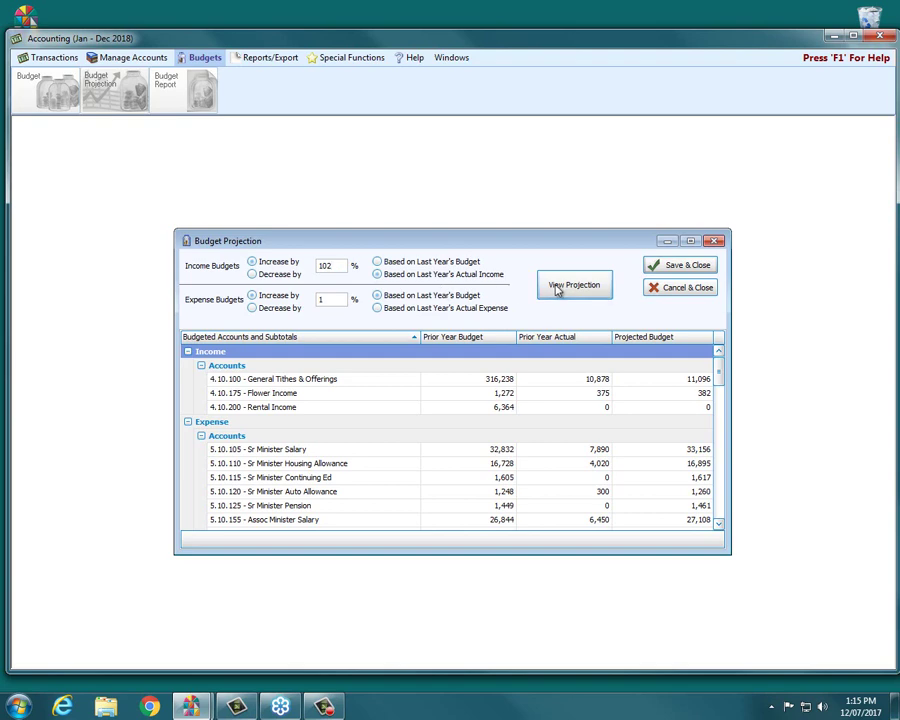
left_click(557, 289)
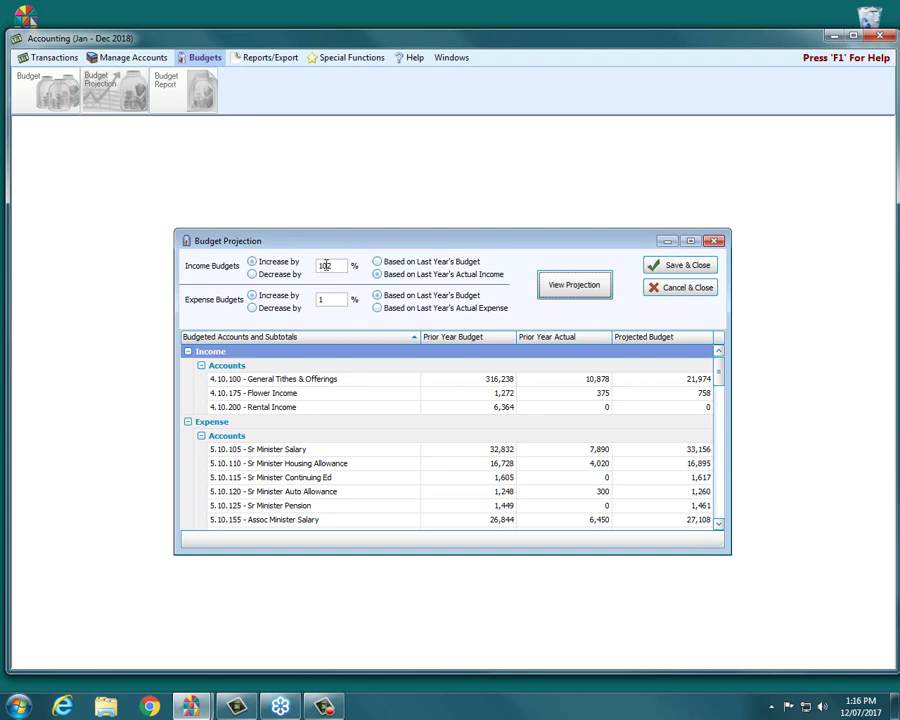
Preview a projection with income budgets increased by 2% based on last year's budget, and close Budget Projection without saving
left_click(376, 264)
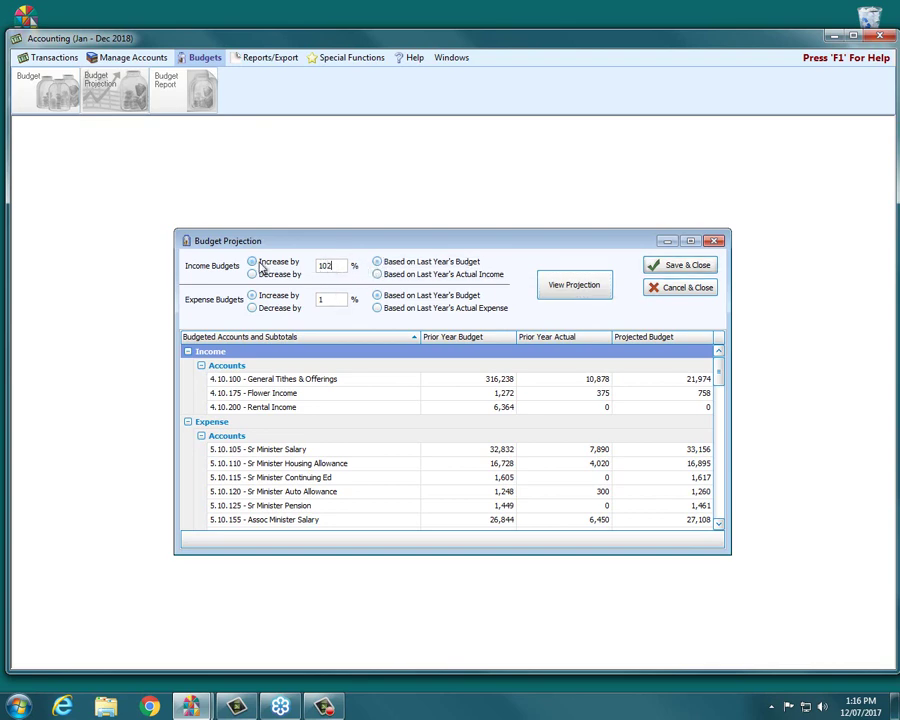
left_click(332, 265)
double_click(334, 265)
type("2")
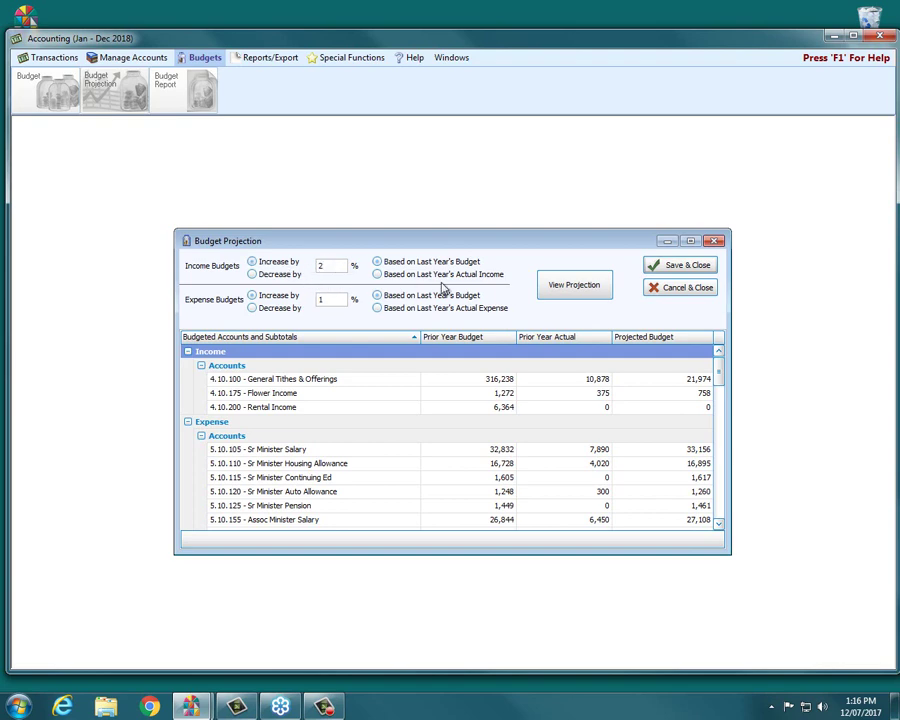
left_click(583, 288)
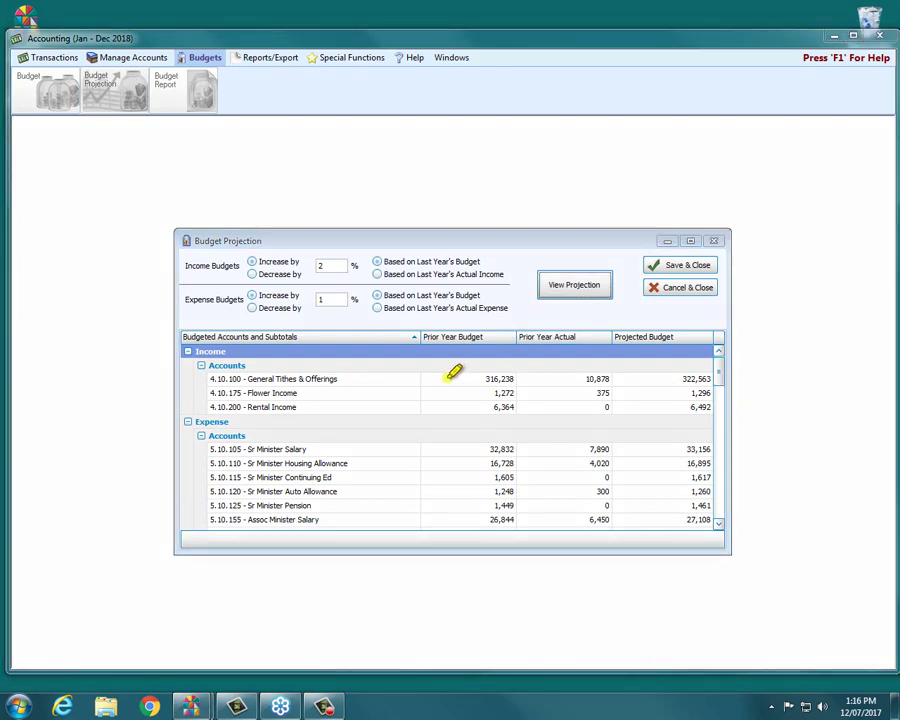
left_click_drag(445, 378, 514, 378)
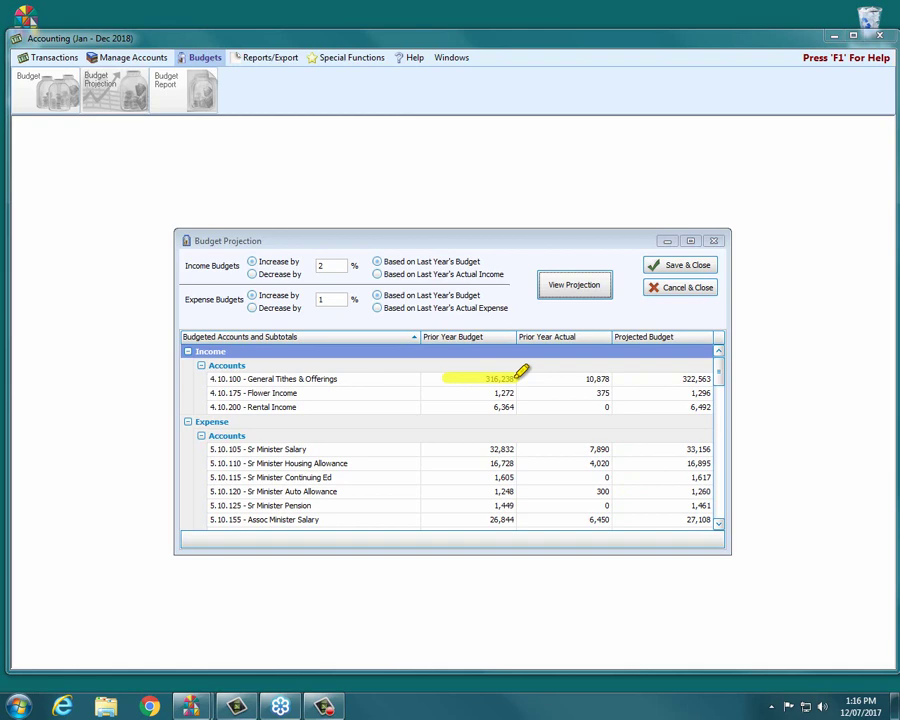
left_click_drag(670, 380, 715, 377)
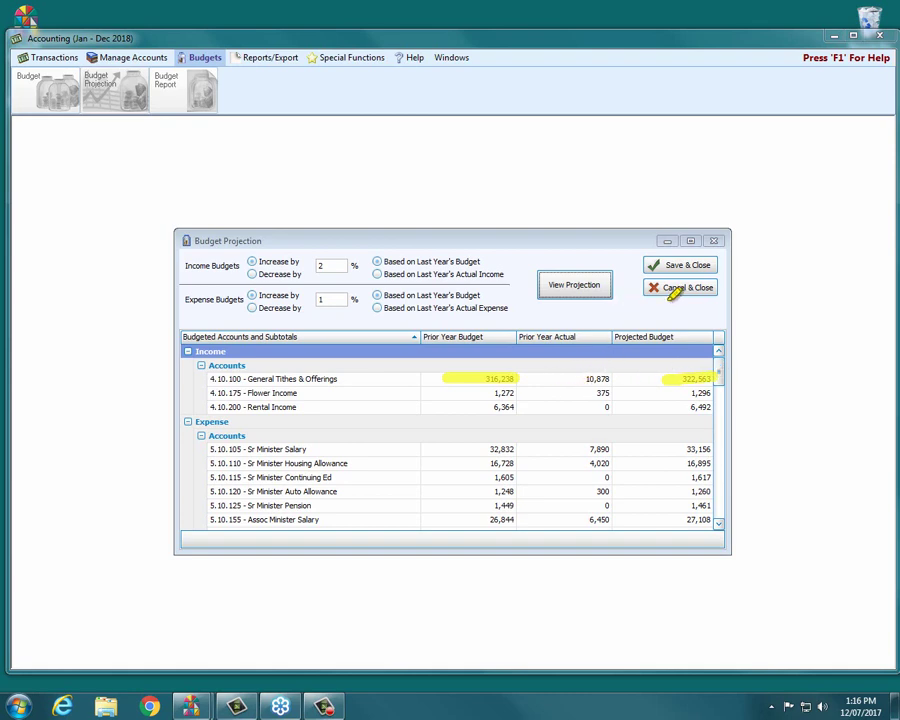
mouse_move(621, 240)
left_mouse_down()
mouse_move(747, 245)
mouse_move(637, 270)
left_mouse_up()
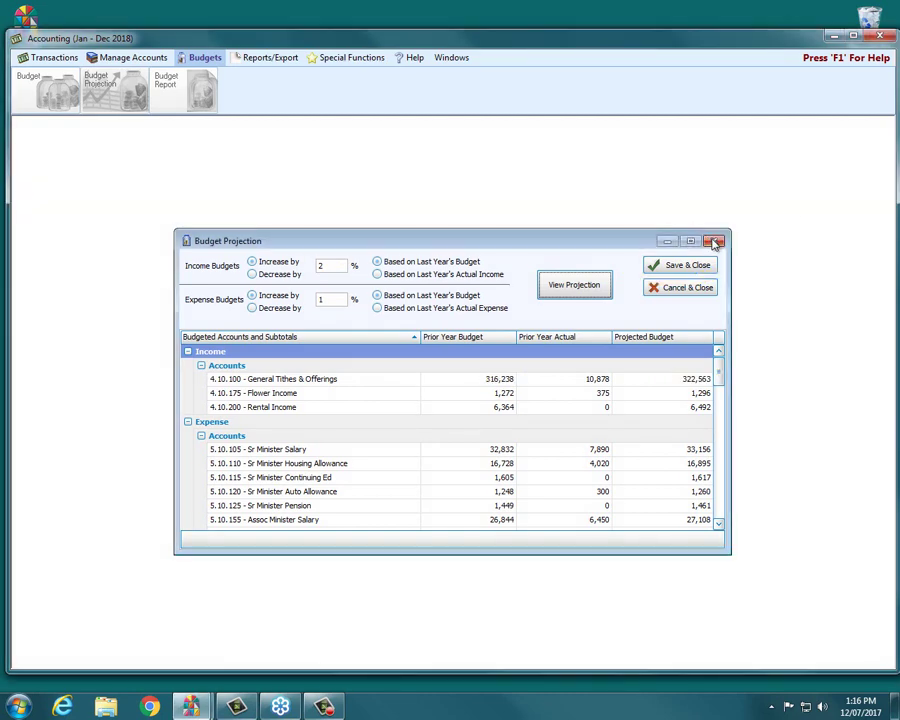
left_click(688, 288)
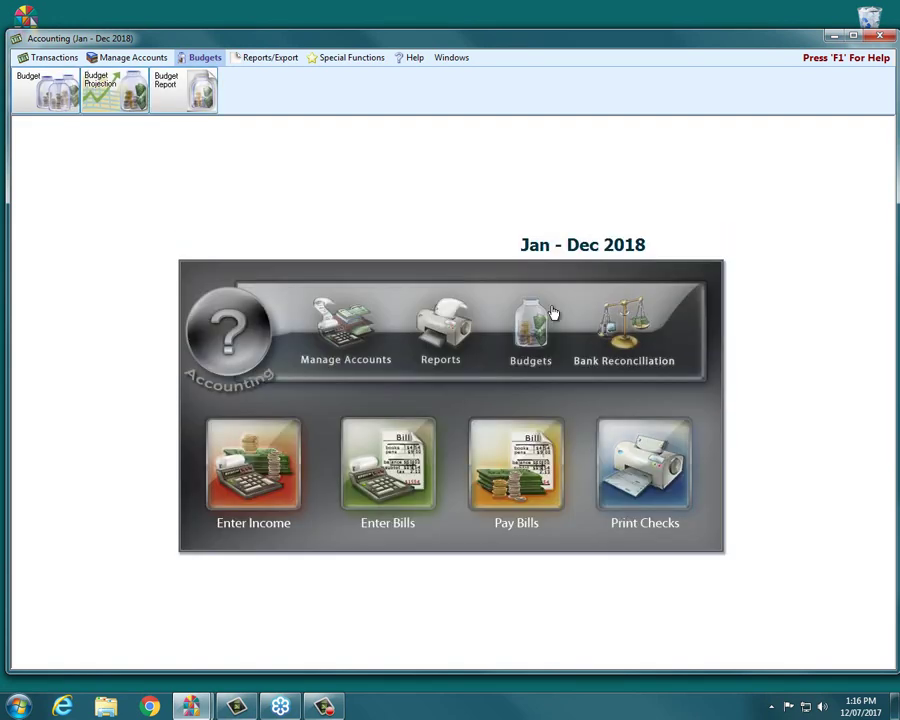
Review the available options for managing accounting years
left_click(352, 58)
left_click(250, 95)
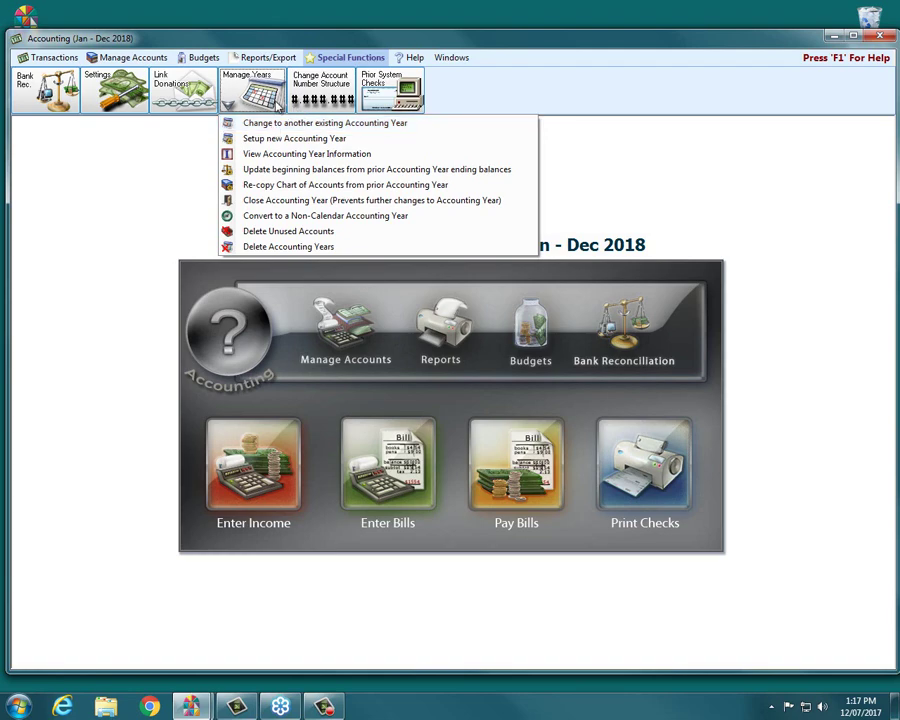
left_click(276, 46)
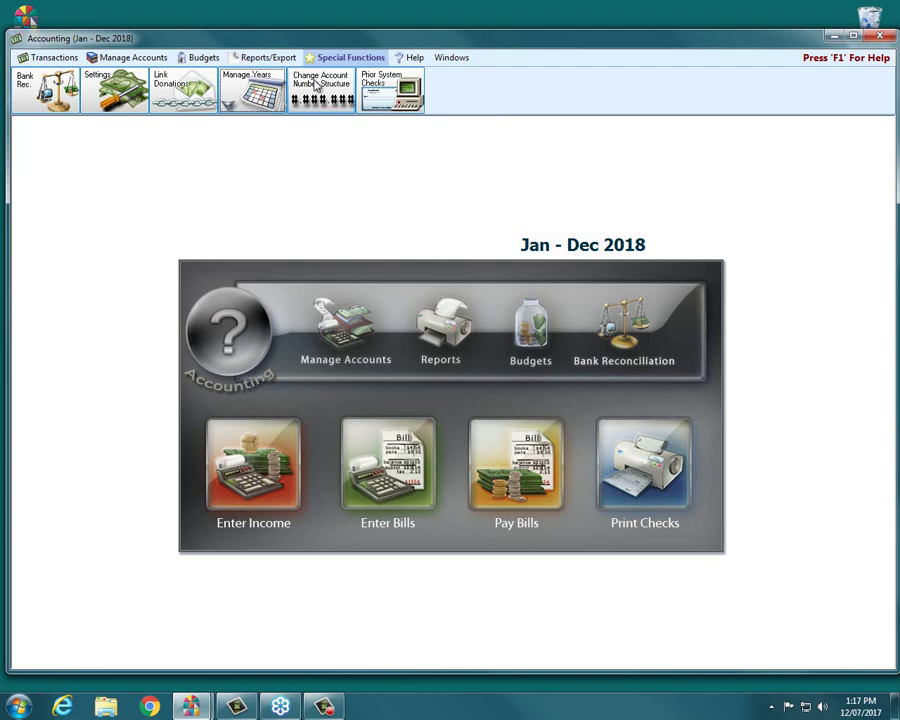
View the Fifth Third Money Market account's edit details from the chart of accounts tree, and close without making changes
left_click(346, 341)
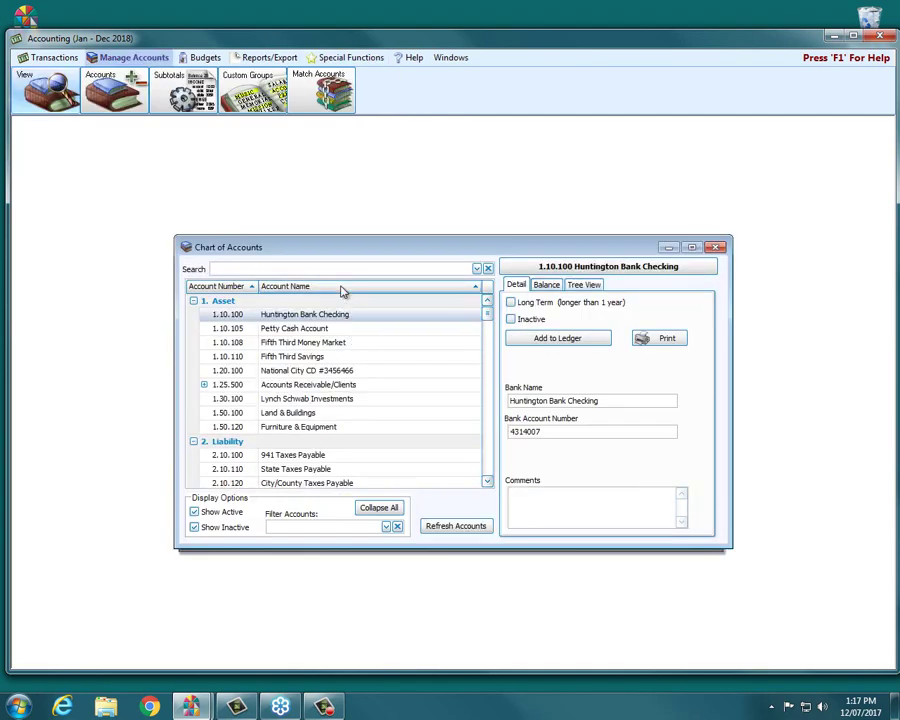
left_click(336, 357)
left_click(585, 285)
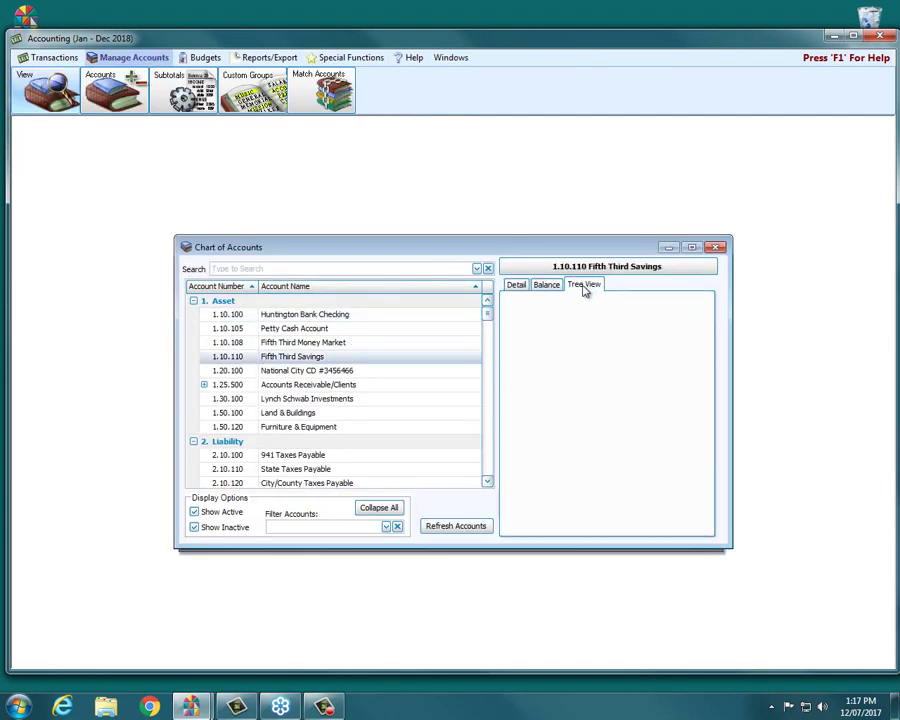
right_click(571, 354)
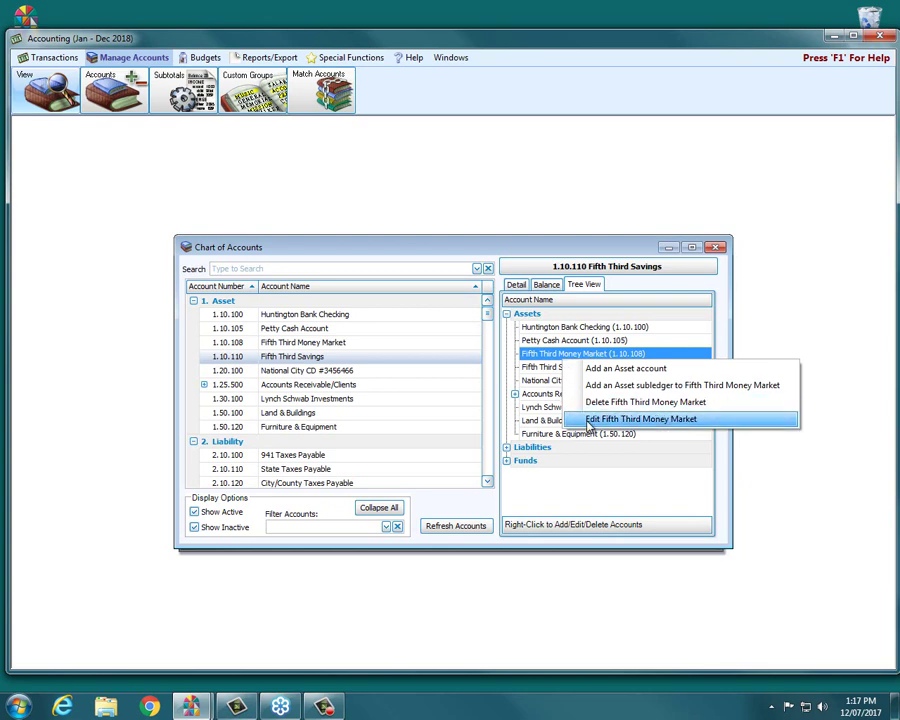
left_click(589, 426)
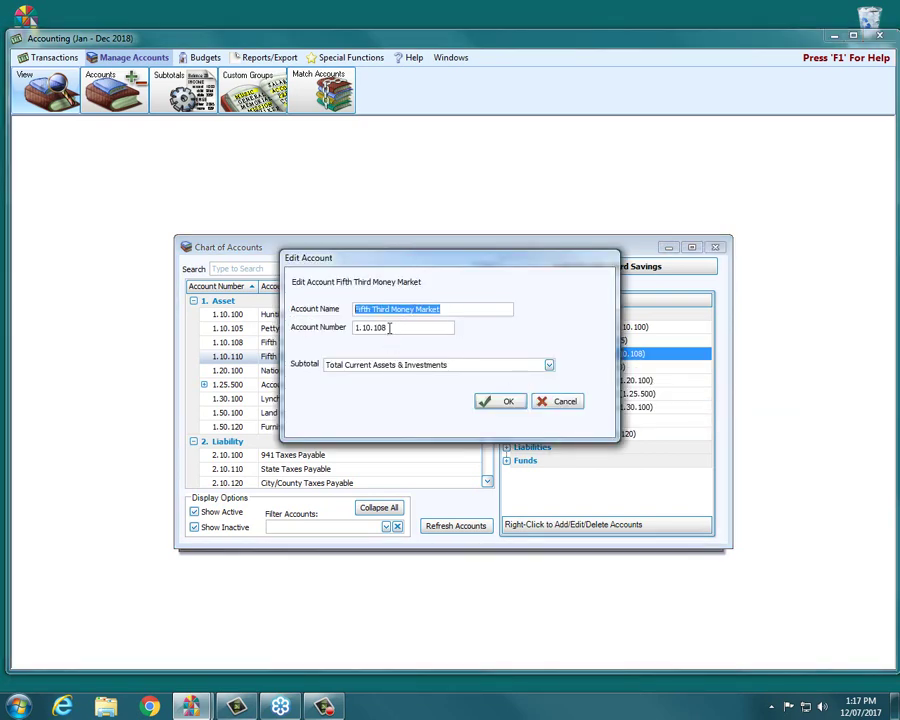
left_click(545, 401)
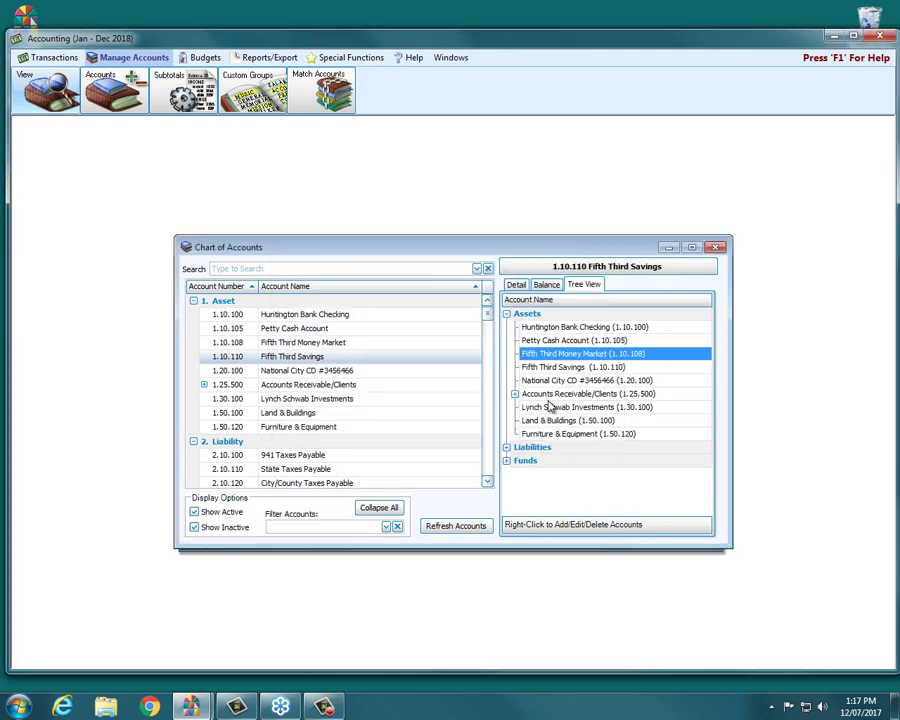
left_click(715, 247)
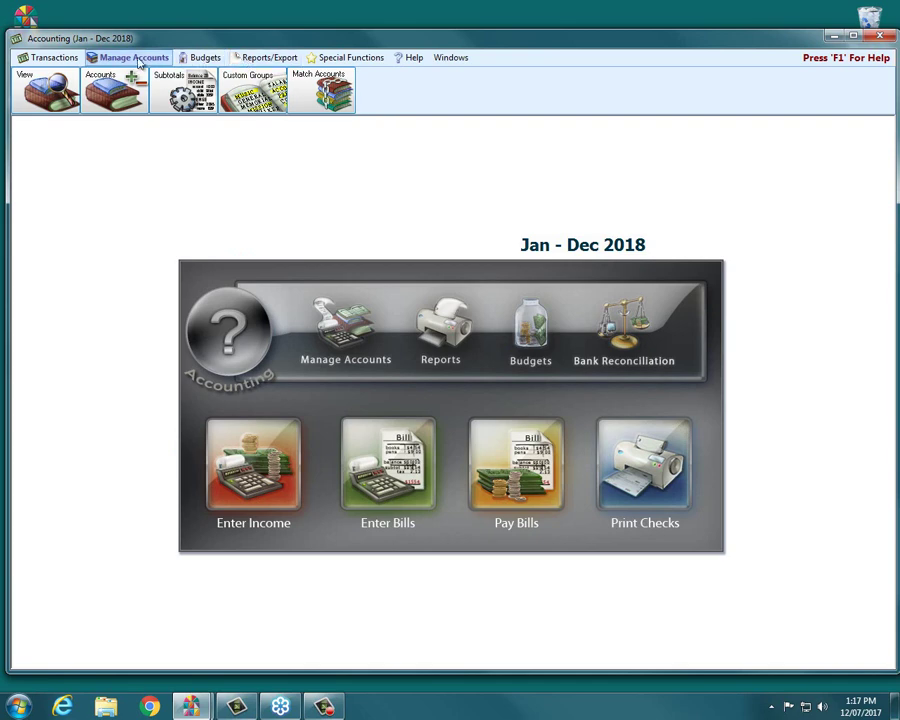
Open the account renumbering window, dismiss the error, and look through the Asset accounts' after-renumbering numbers down to Furniture & Equipment
left_click(361, 60)
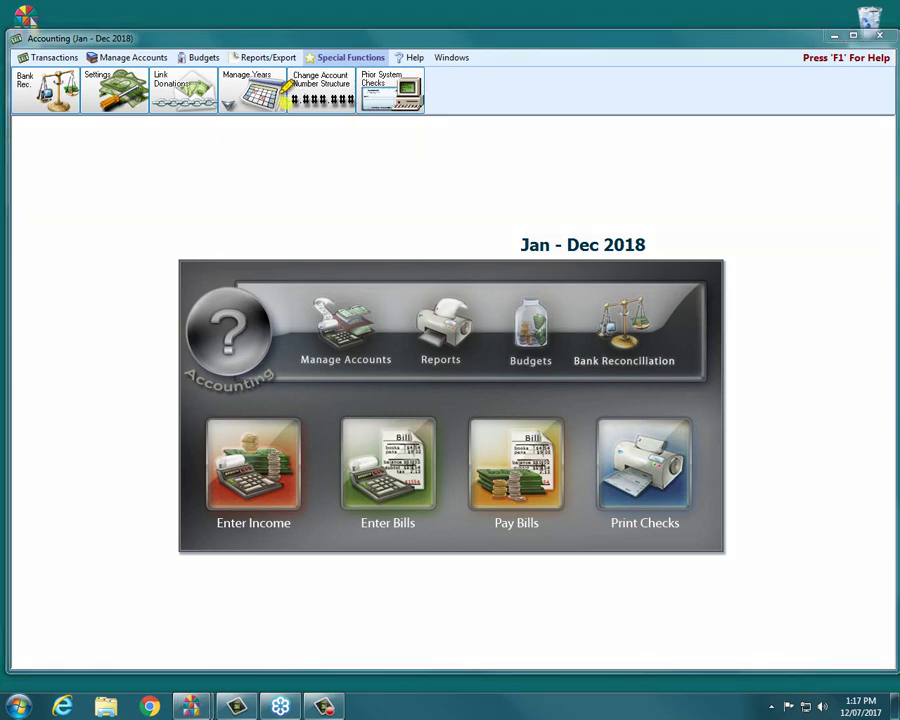
mouse_move(280, 58)
left_mouse_down()
mouse_move(352, 56)
mouse_move(368, 130)
mouse_move(262, 62)
left_mouse_up()
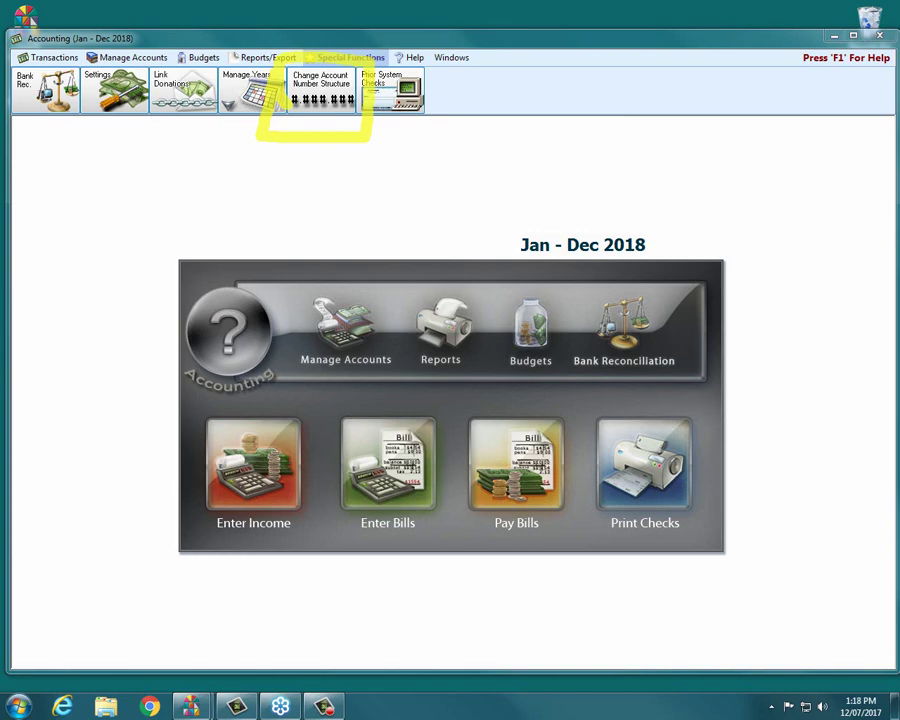
left_click(322, 90)
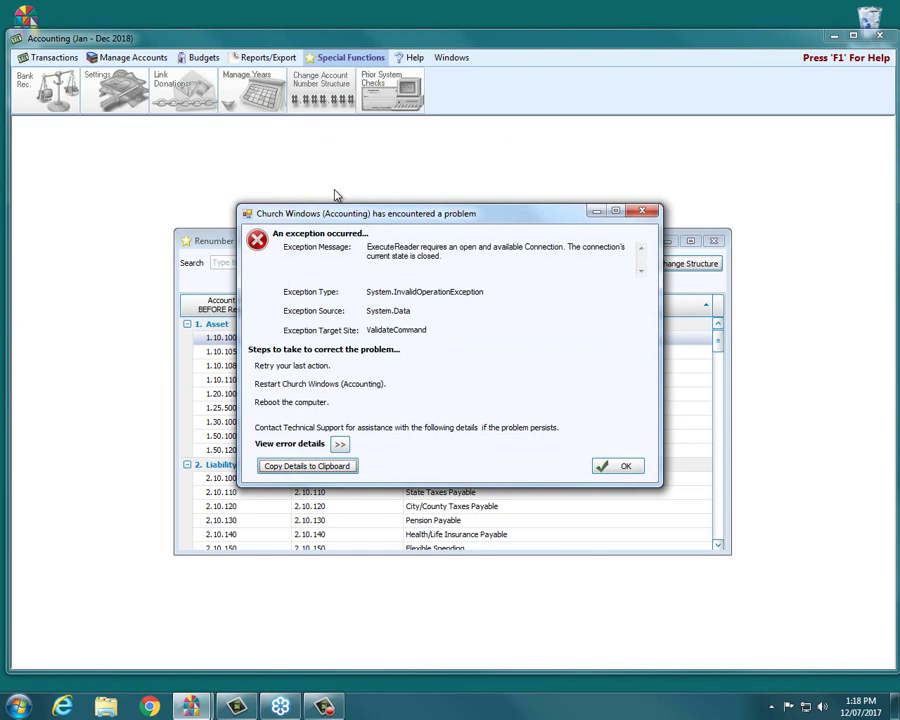
left_click(606, 468)
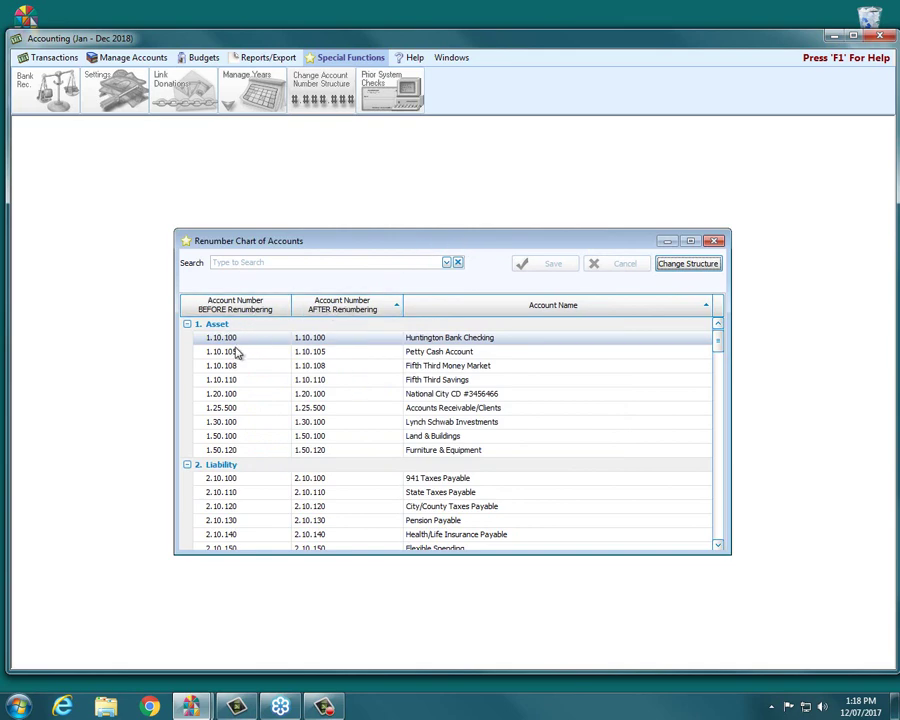
left_click(354, 379)
key("Down")
key("Down")
key("Down")
key("Down")
key("Down")
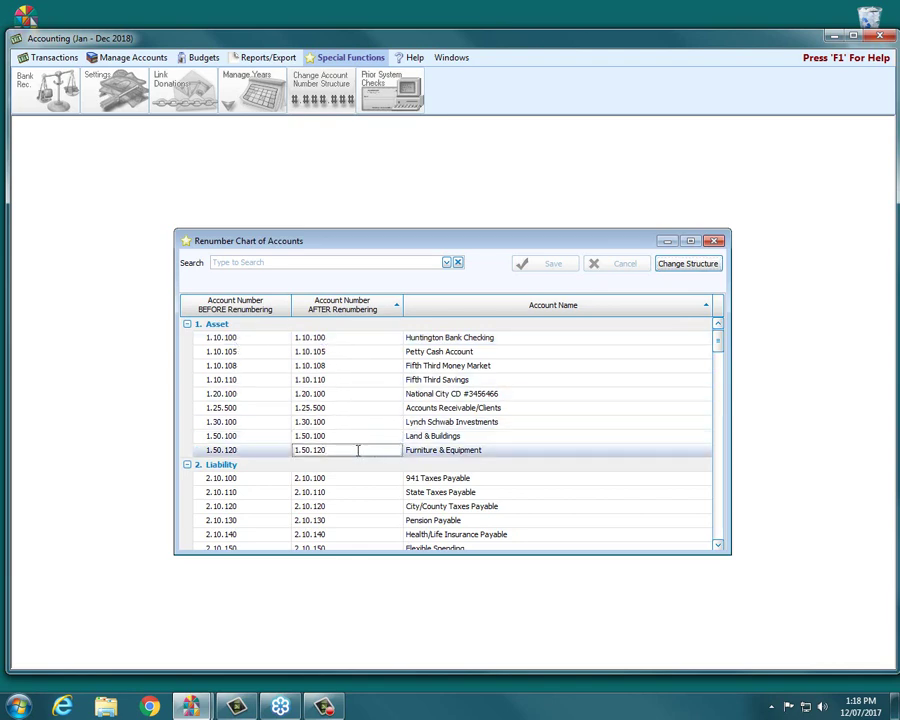
Examine the account number structure settings, cancel them, and close the Renumber Chart of Accounts window
left_click(544, 262)
left_click(684, 264)
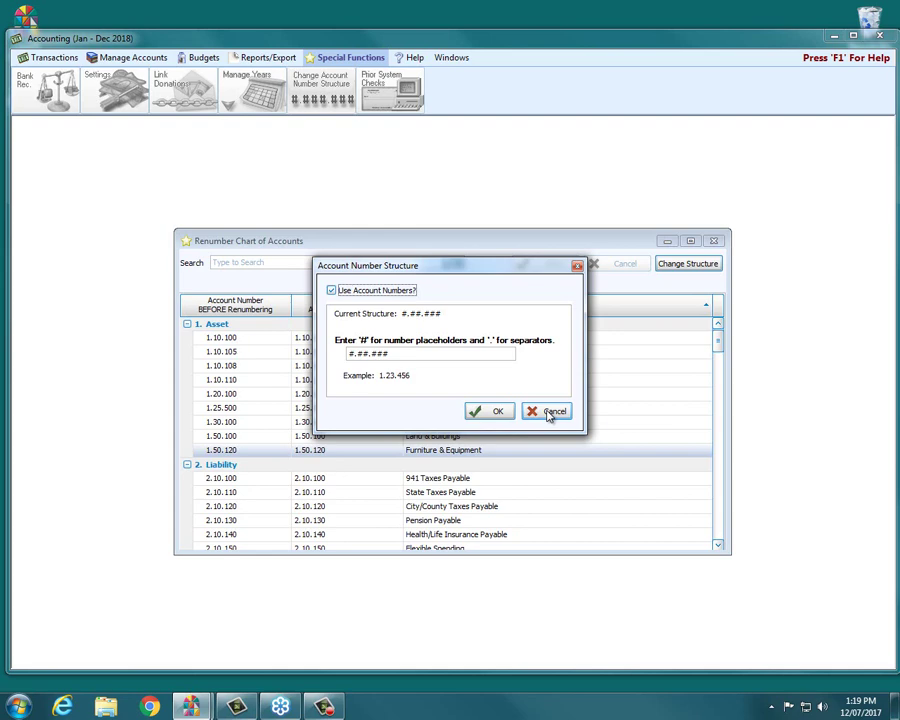
left_click(548, 412)
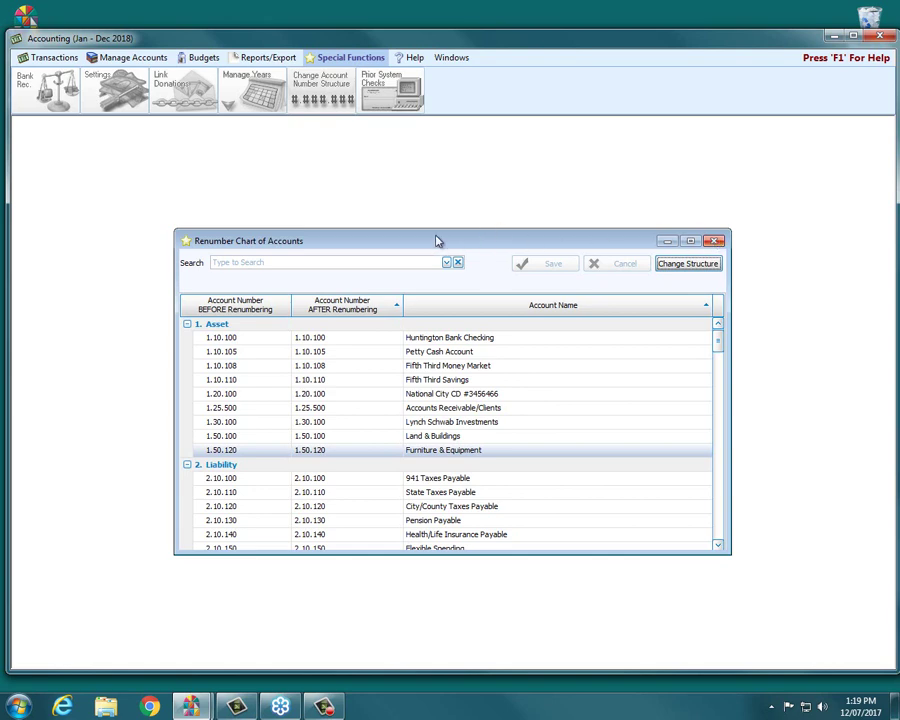
left_click(714, 243)
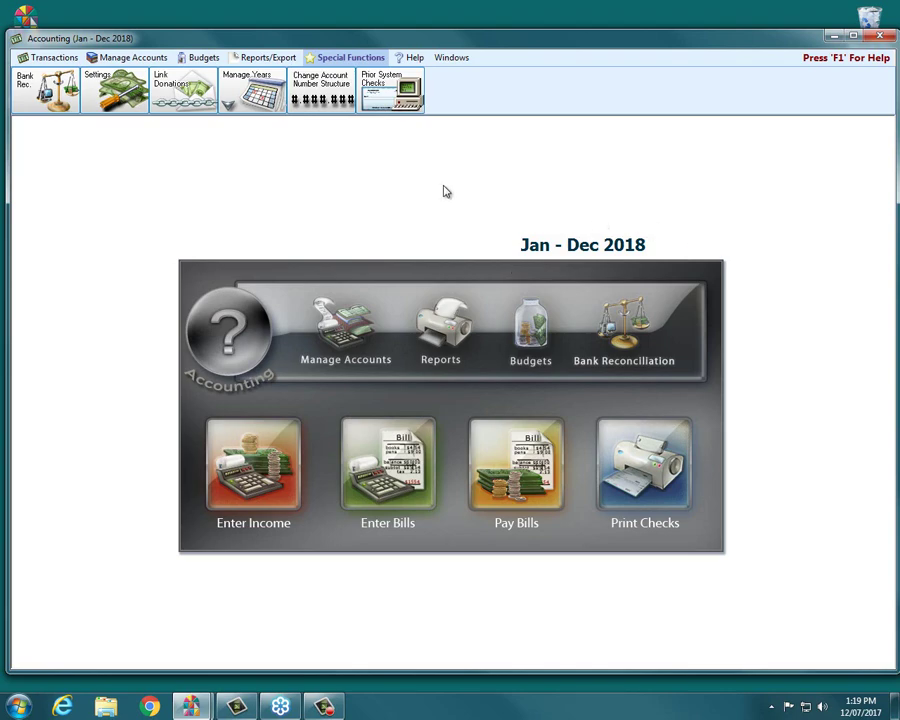
left_click(203, 57)
left_click(114, 90)
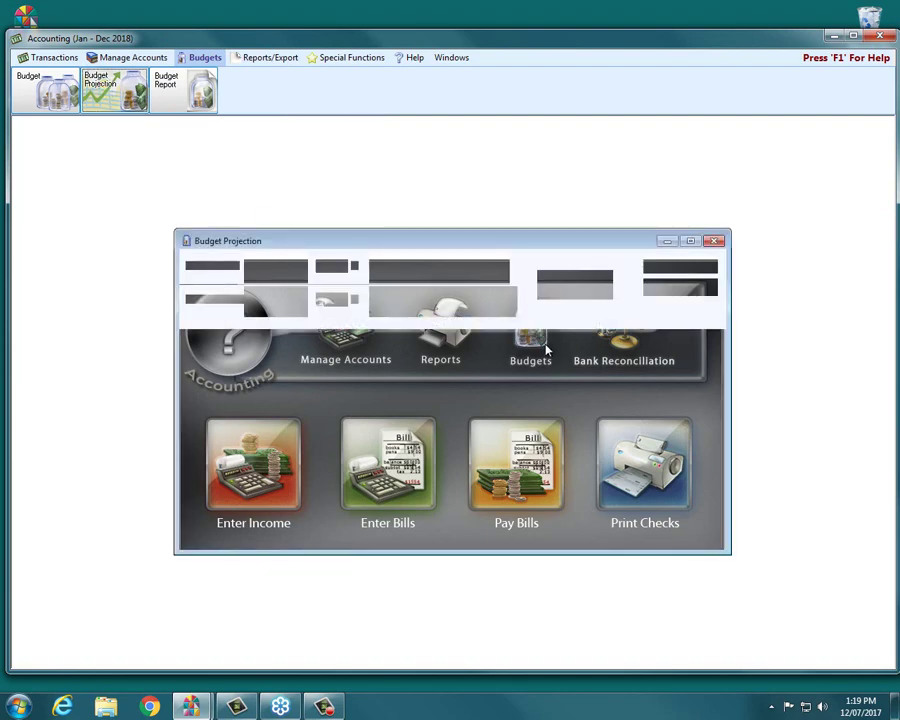
left_click(576, 392)
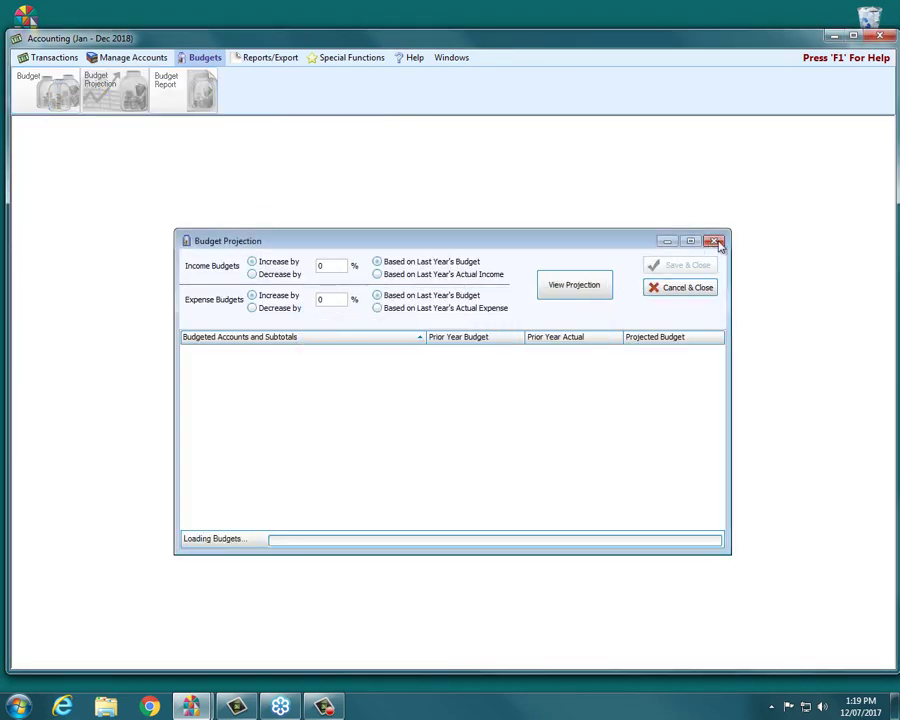
left_click(268, 58)
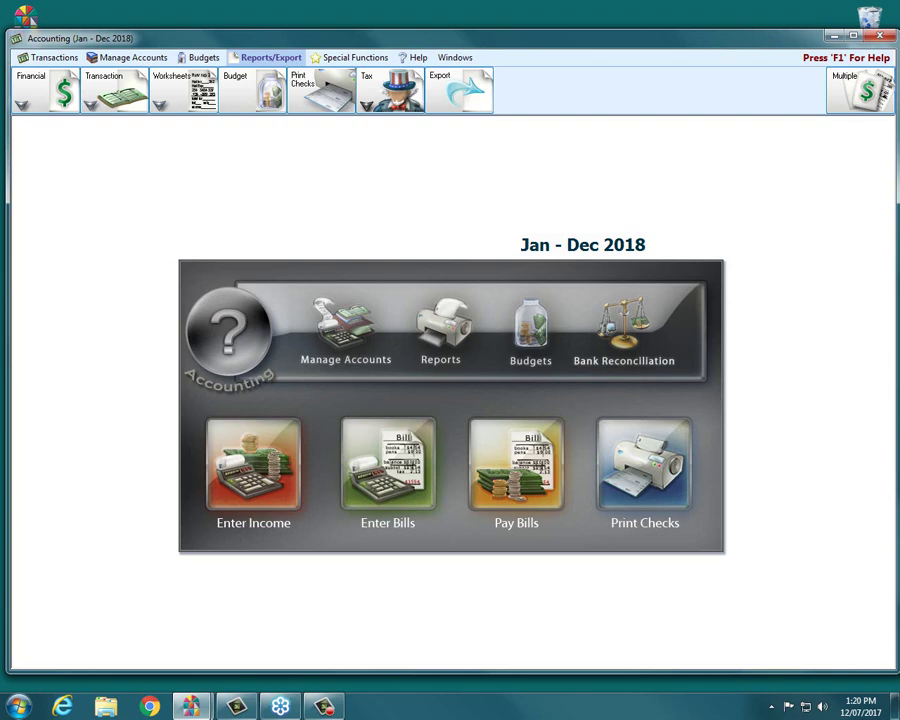
Open the 2018 budgets and switch General Tithes & Offerings (4.10.100) to a monthly budget
left_click(203, 60)
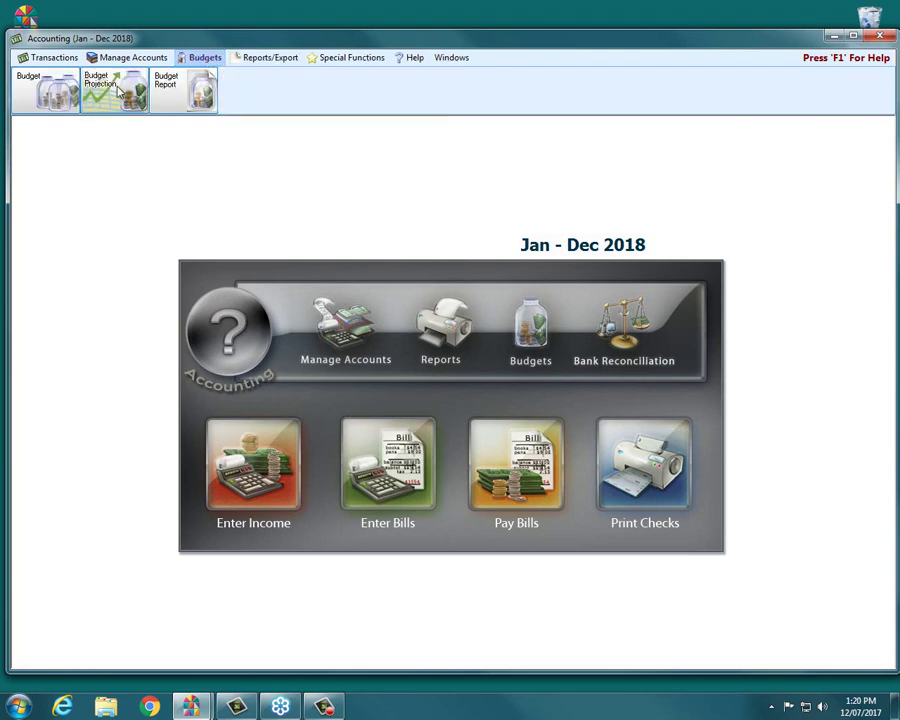
left_click(44, 90)
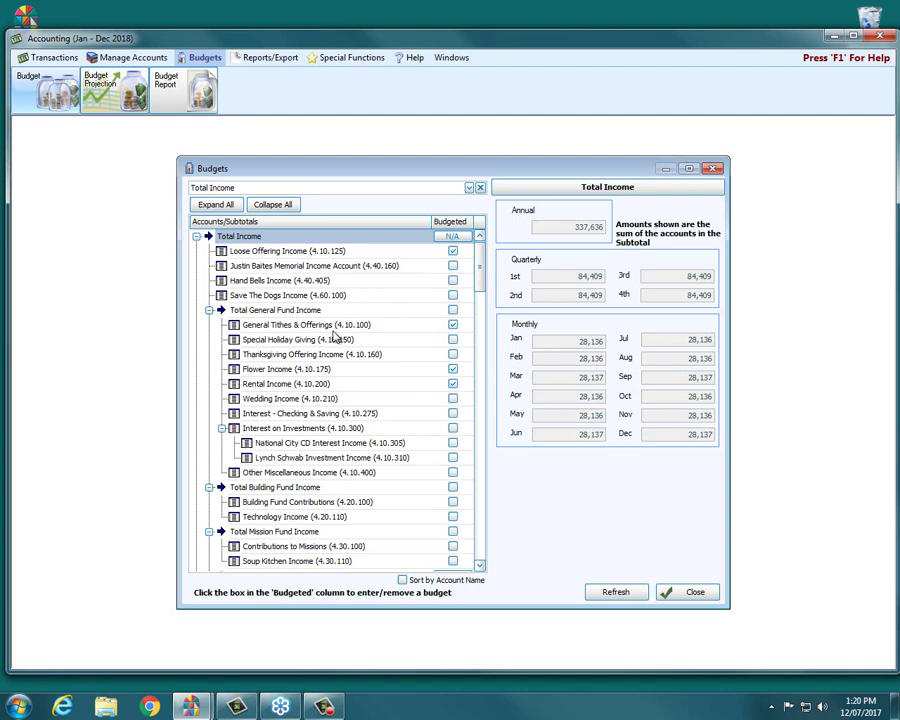
left_click(324, 325)
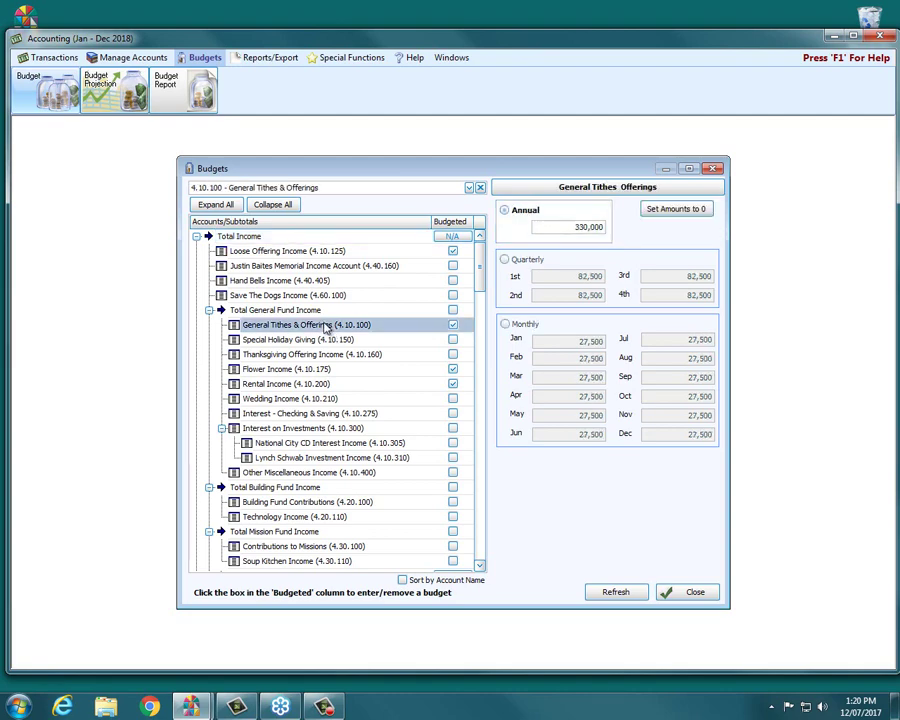
left_click(506, 326)
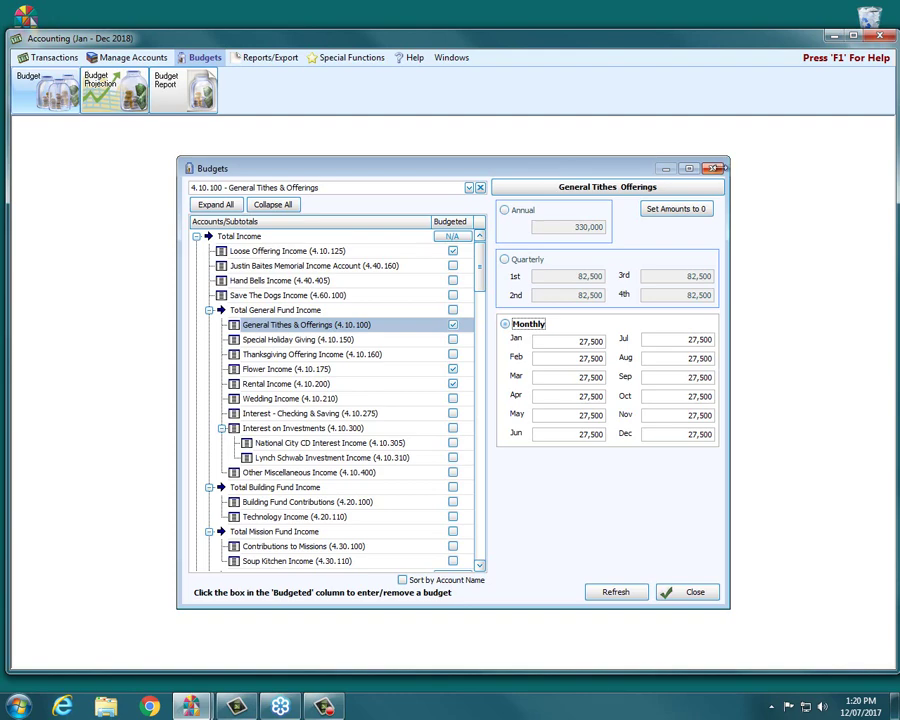
Leave the budgets and review the accounts matched between Jan - Dec 2017 and Jan - Dec 2018, closing the matching window without changes
key("Escape")
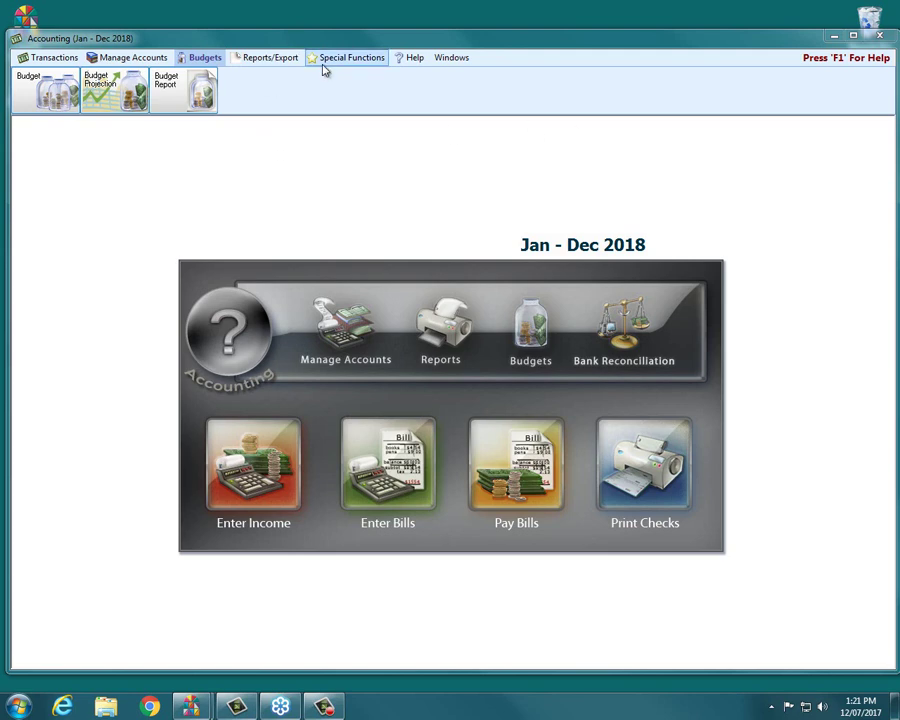
left_click(150, 59)
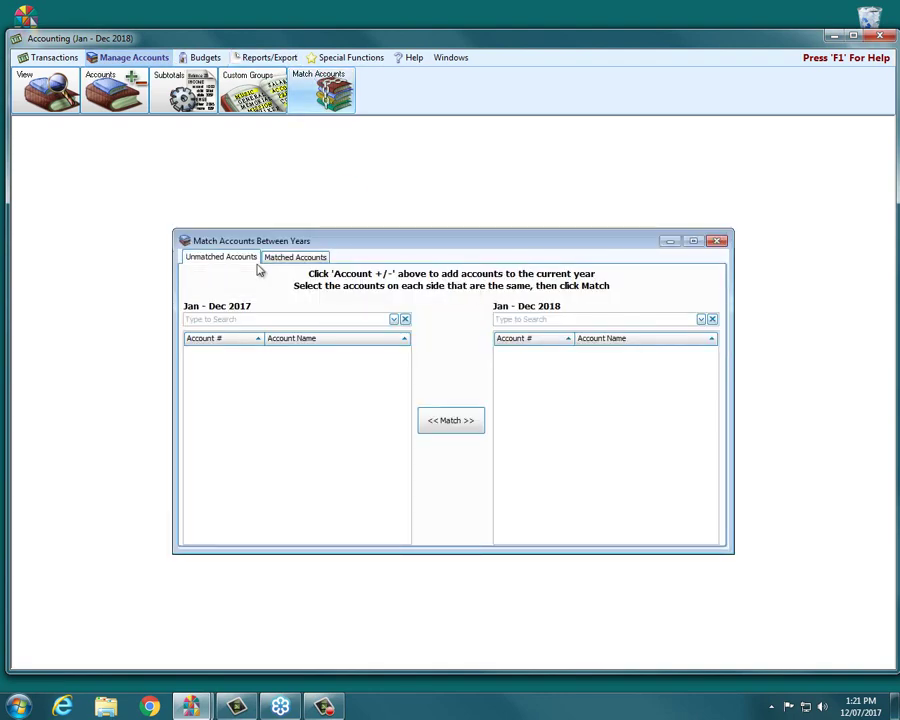
left_click(305, 258)
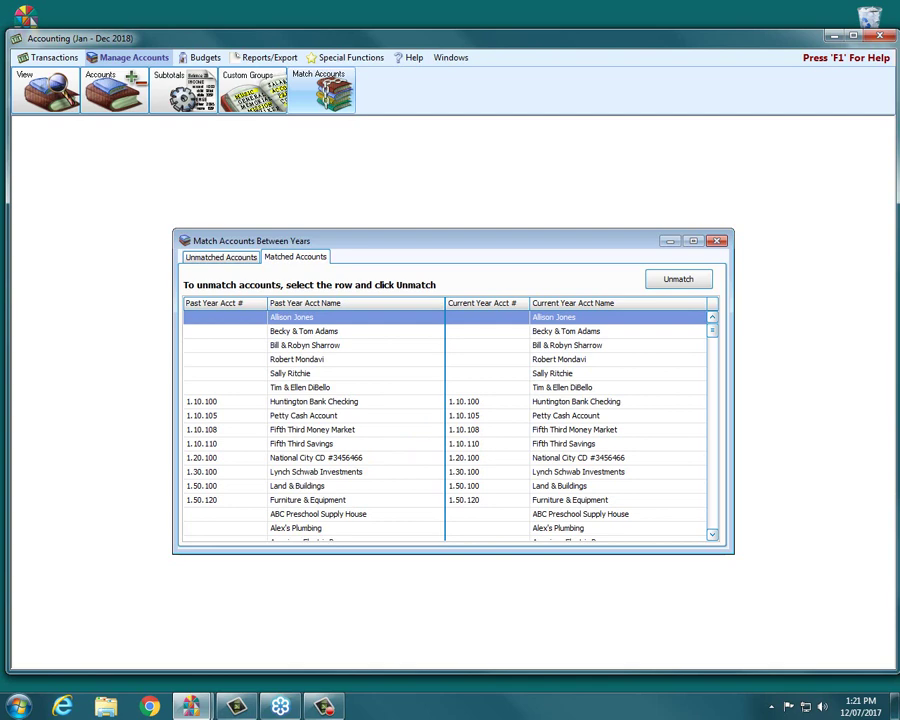
left_click(719, 243)
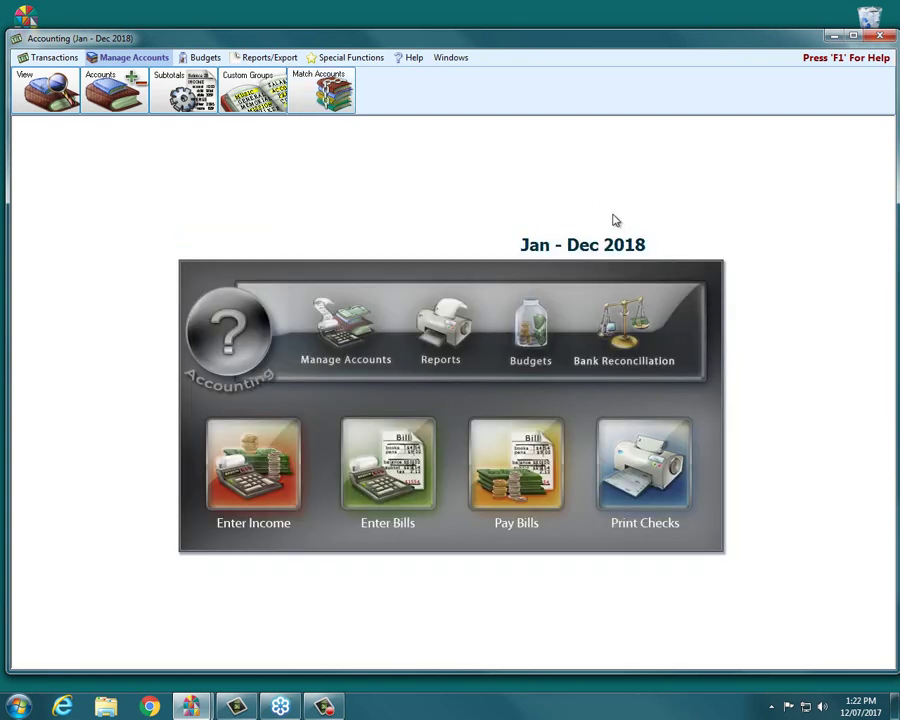
Look over the available accounting year management functions and dismiss the list without choosing one
left_click(337, 57)
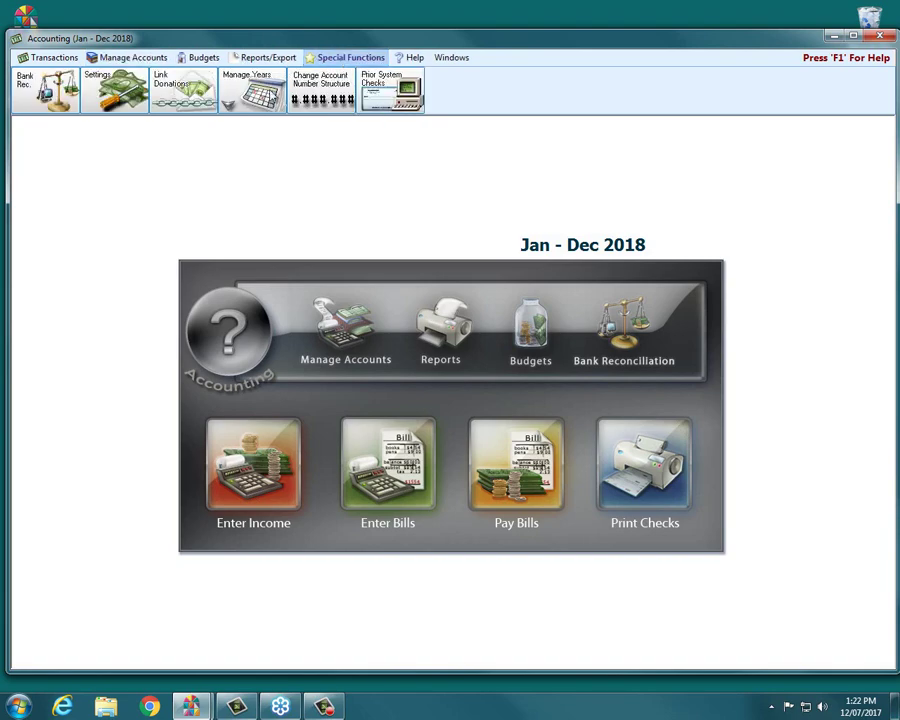
left_click(245, 95)
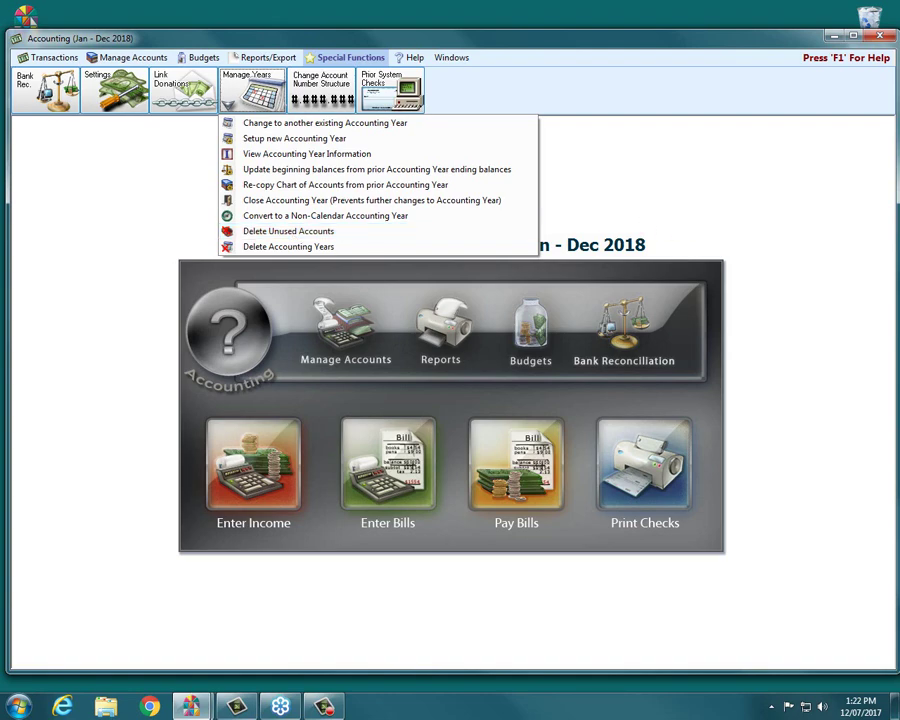
key("Escape")
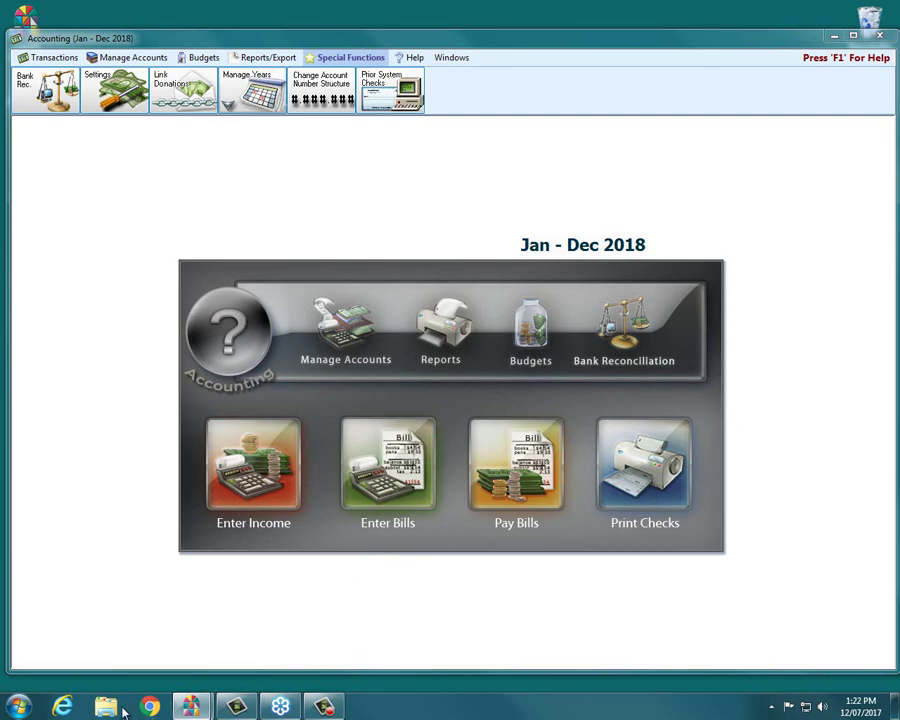
Switch to Internet Explorer and search the Church Windows website's Support Center for "budget" in any category
left_click(78, 710)
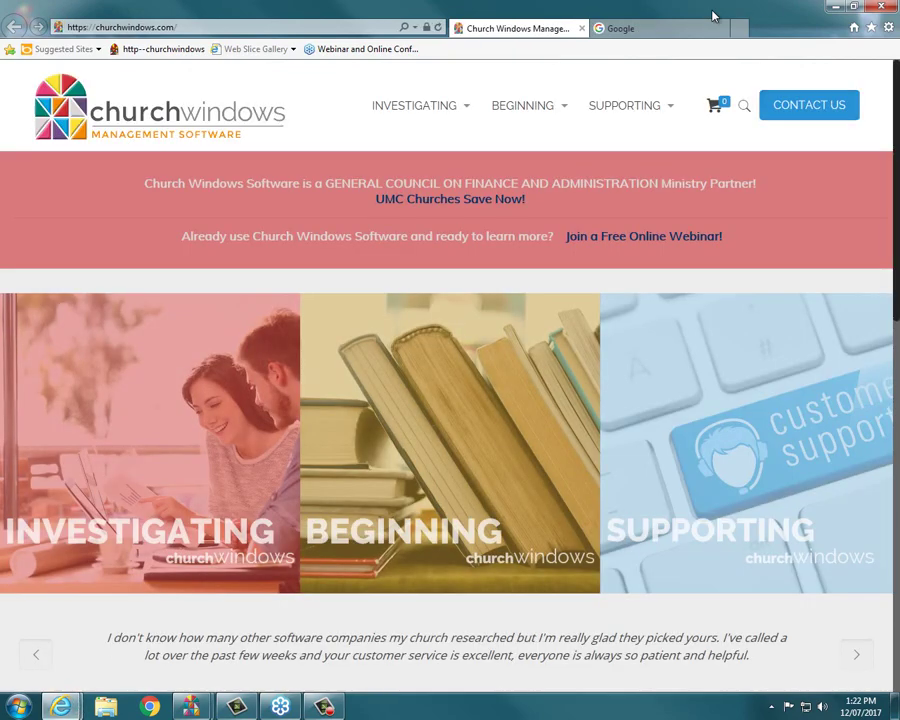
mouse_move(602, 122)
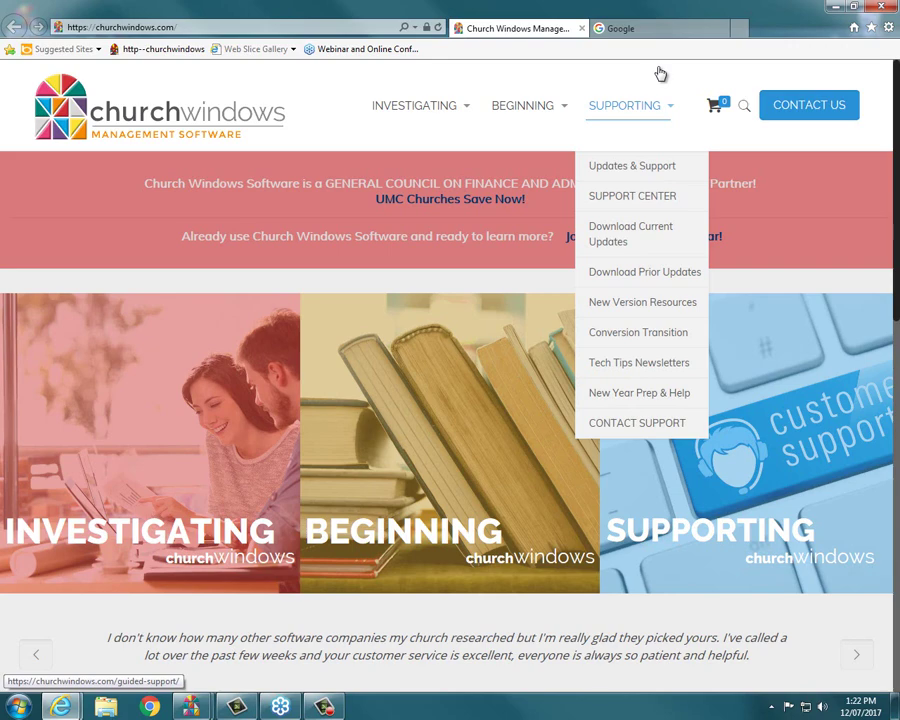
left_click(628, 203)
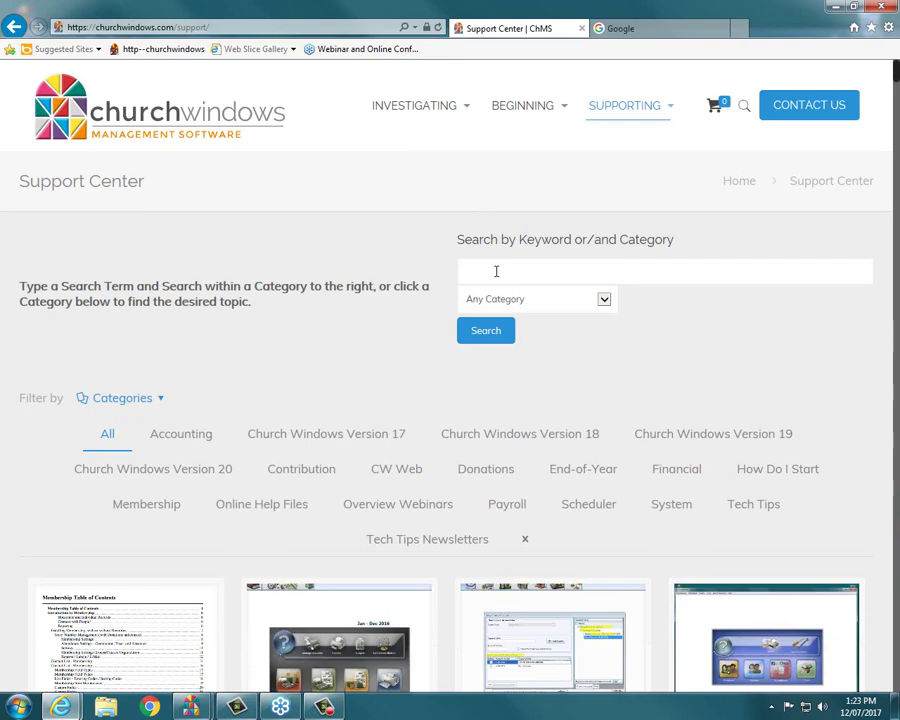
left_click(496, 271)
type("budge")
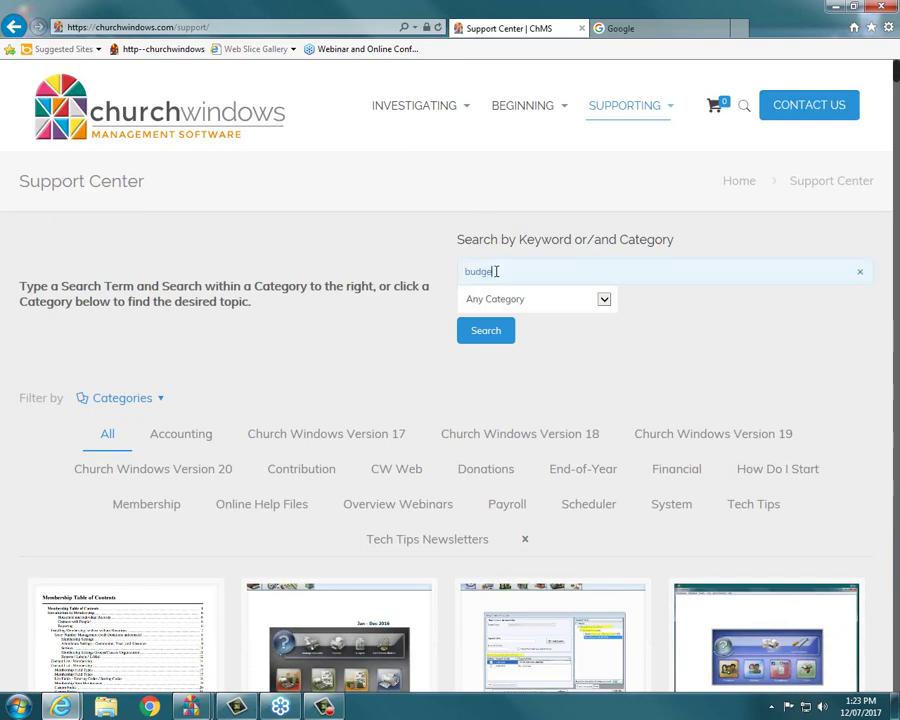
type("t")
key("Return")
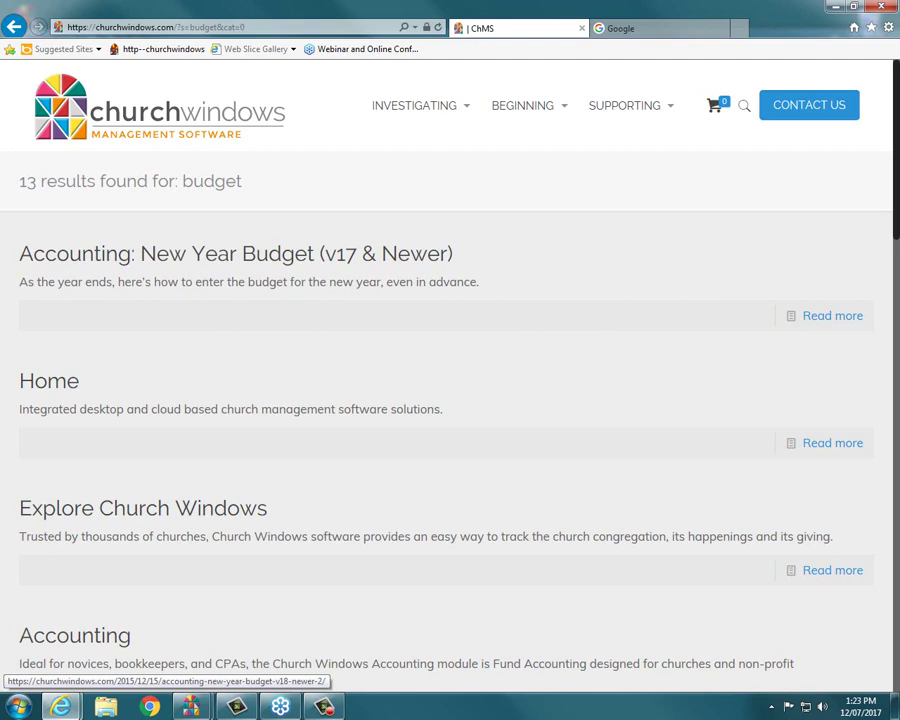
Close the extra Google page, return to the Support Center, and search it for "cleanup"
left_click(724, 29)
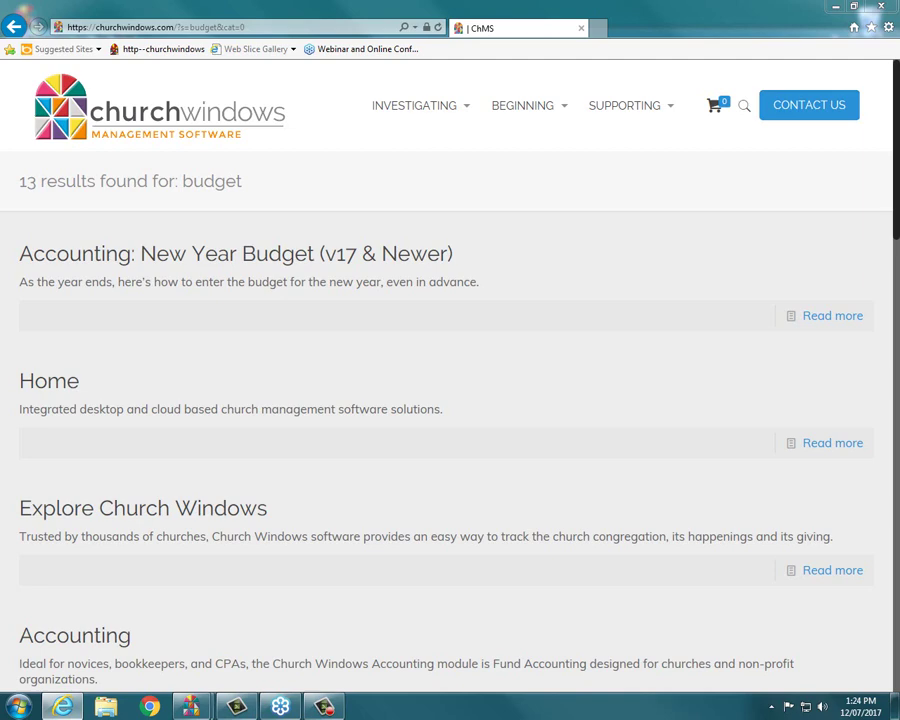
left_click(15, 28)
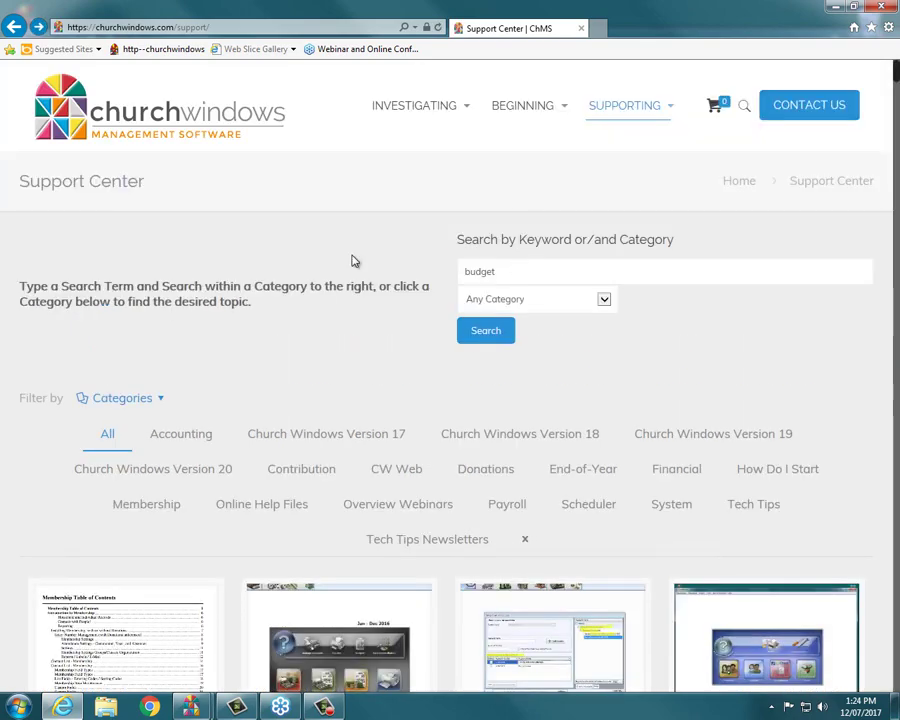
left_click_drag(552, 262, 416, 271)
type("c")
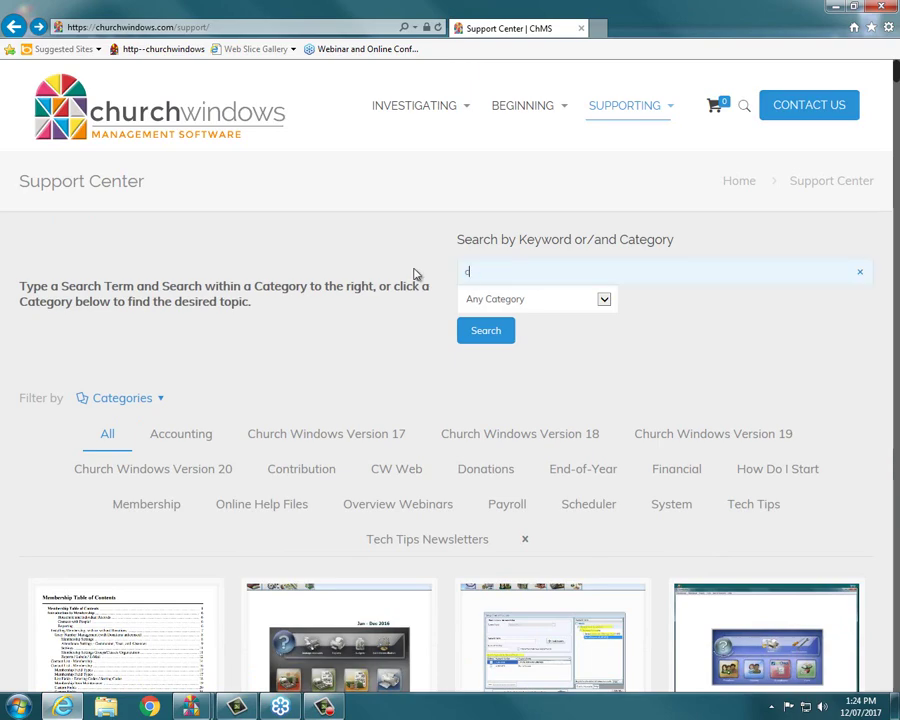
type("leanup")
key("Return")
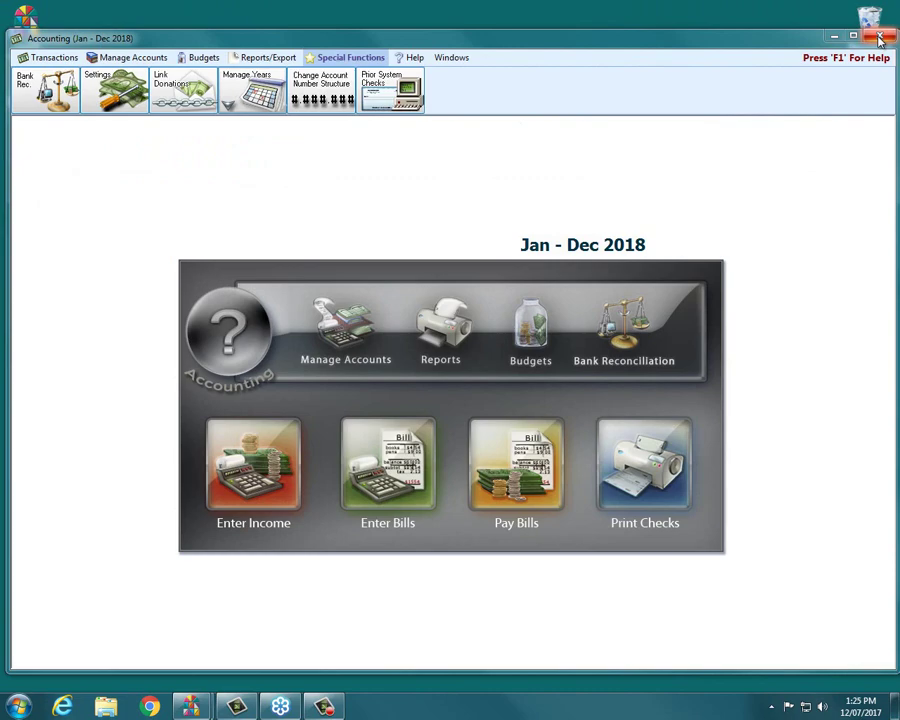
Close the Accounting module, end the GoToWebinar session for everyone, and exit Church Windows
left_click(880, 37)
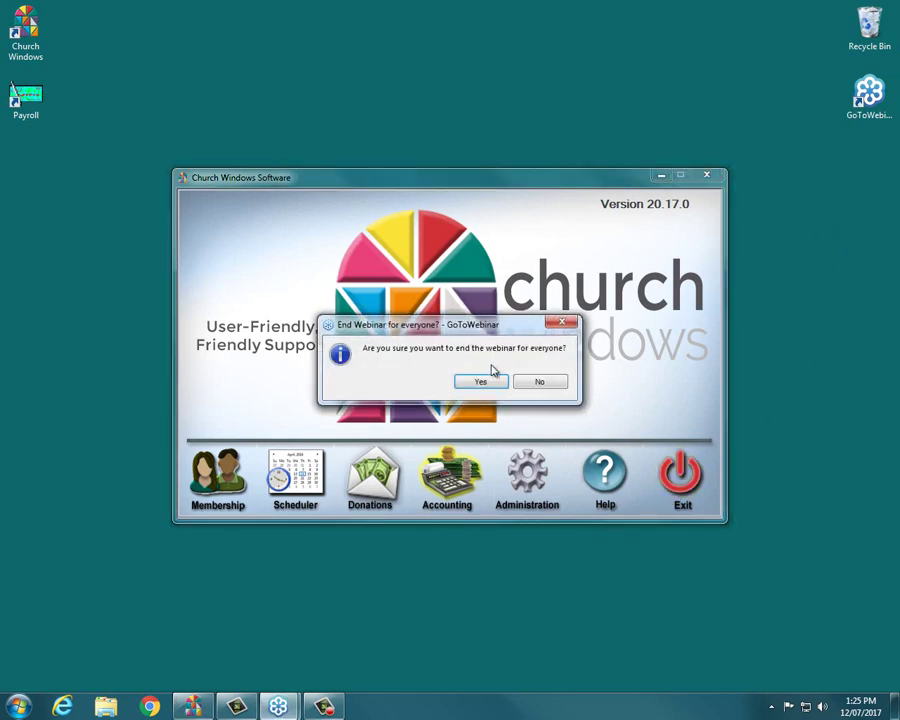
left_click(479, 378)
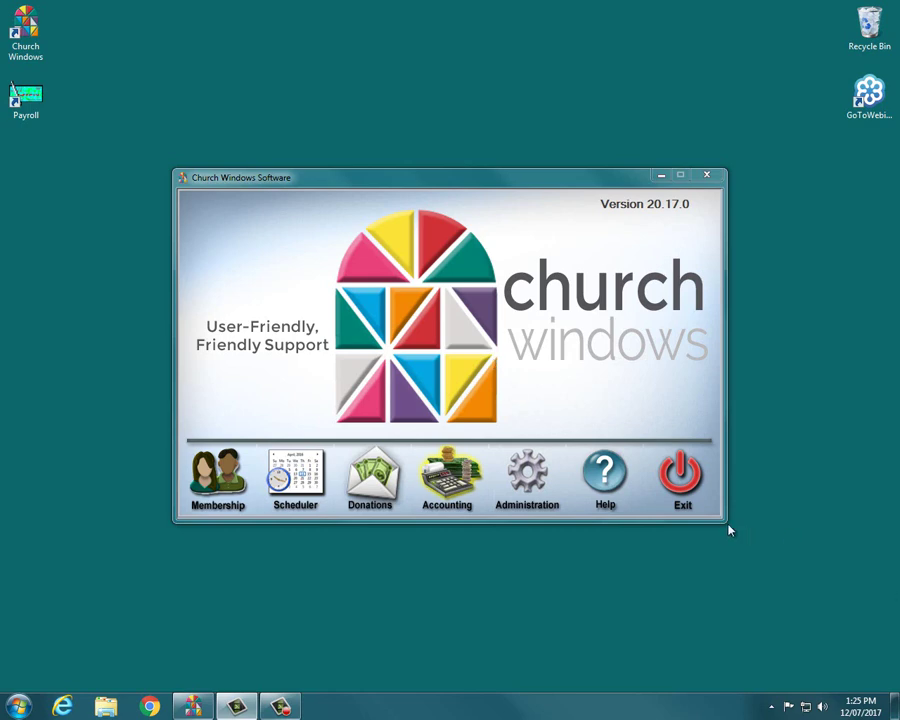
left_click(681, 476)
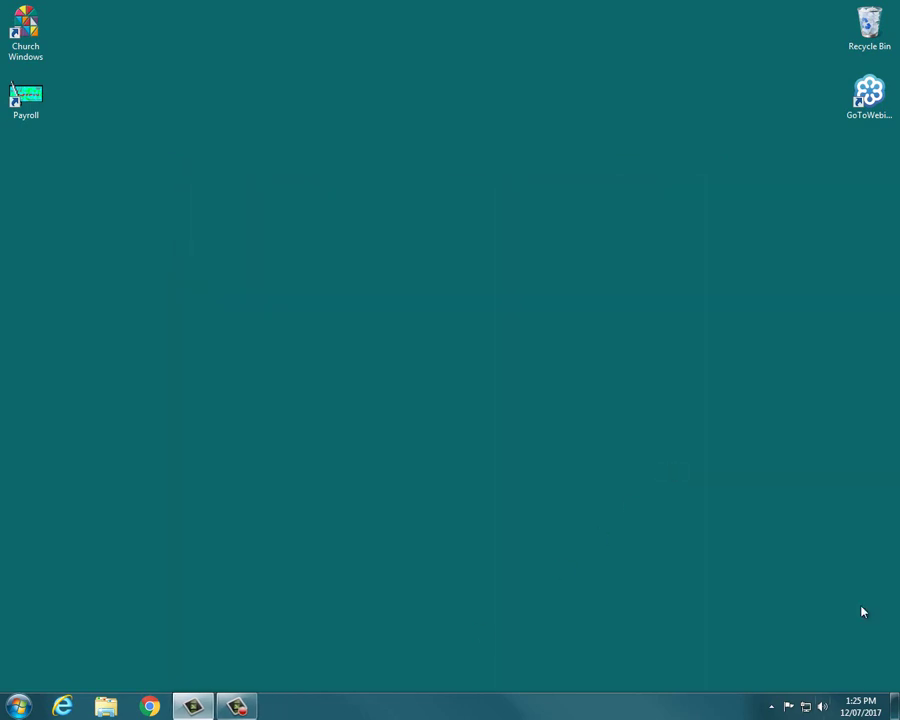